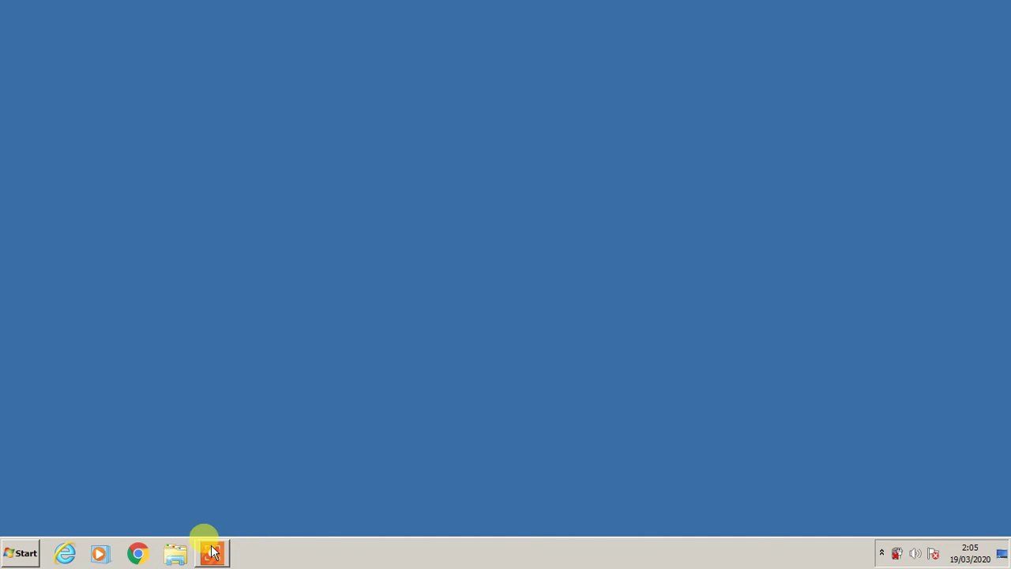
- Open the Non Editable PDF folder inside the Documents subfolder of Downloads
click(174, 552)
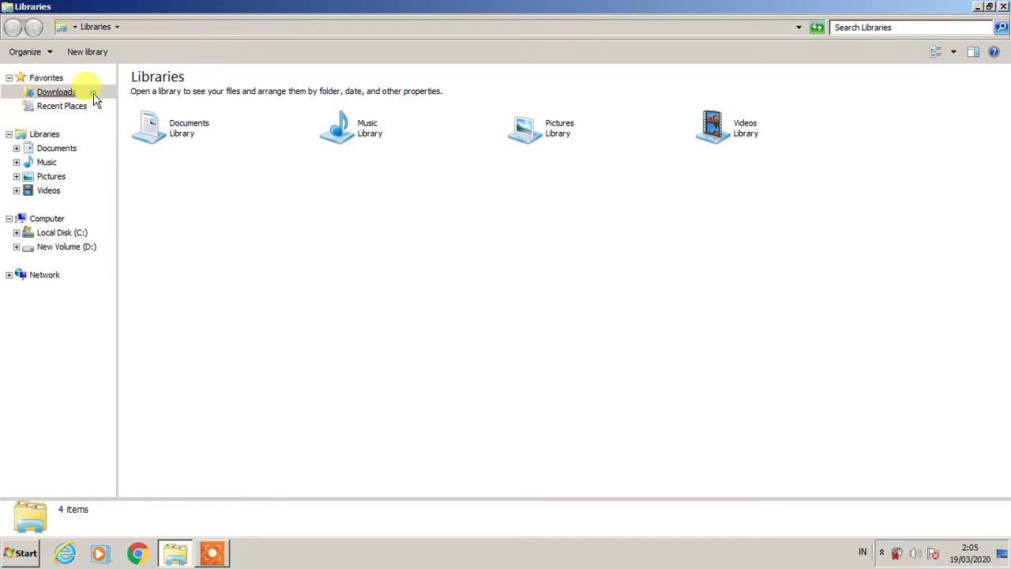
click(65, 92)
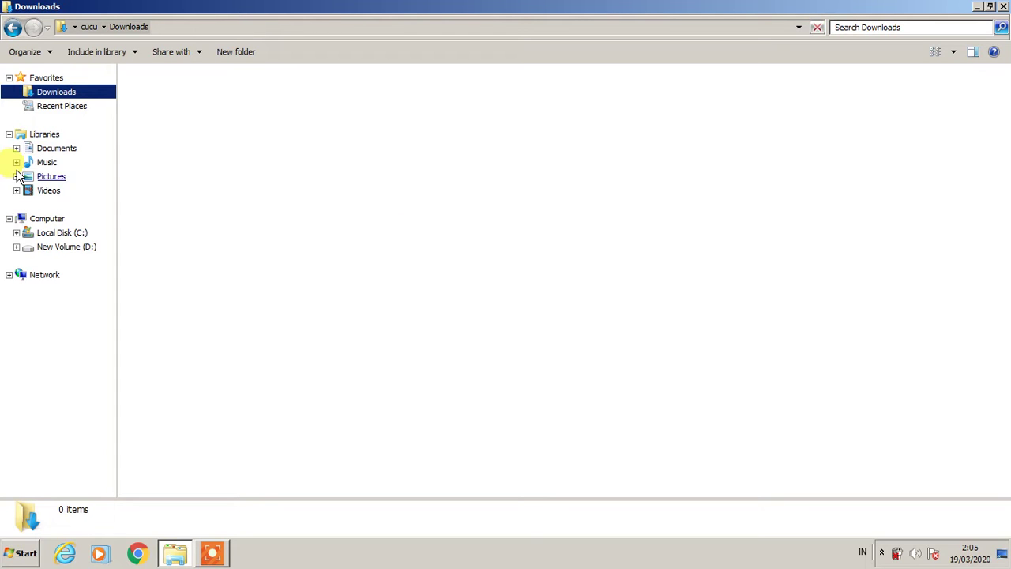
click(57, 149)
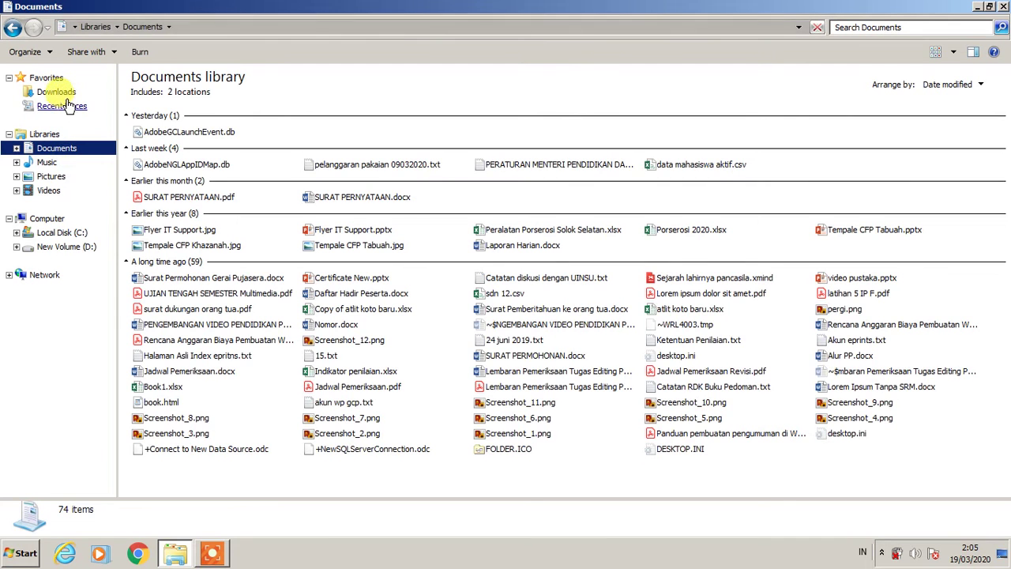
click(60, 91)
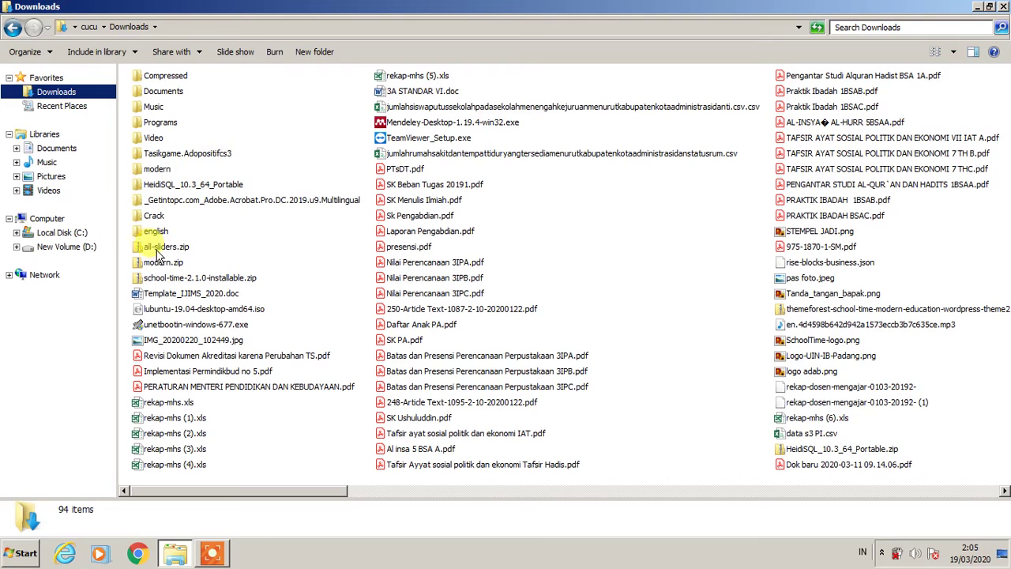
double_click(156, 231)
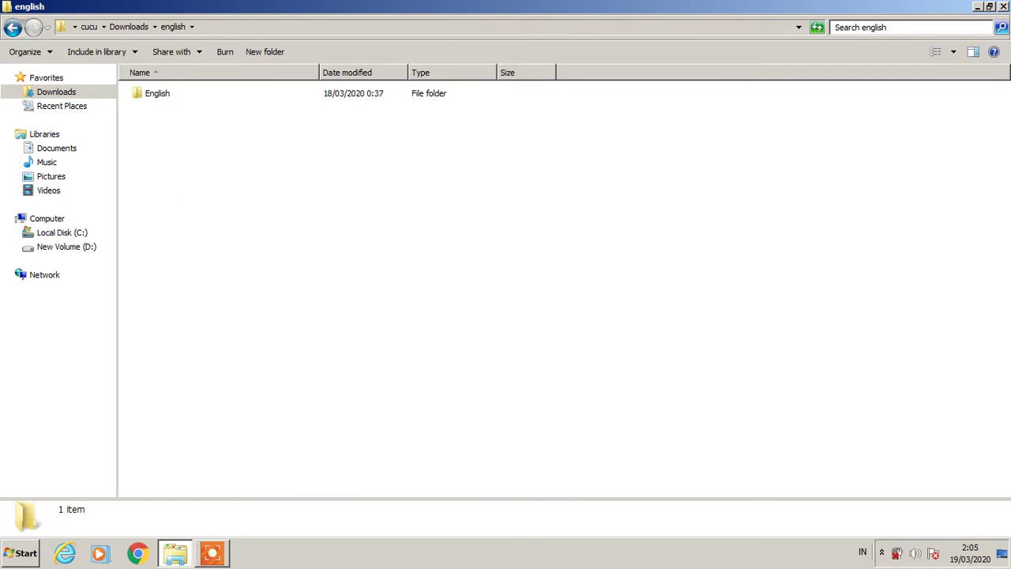
click(12, 28)
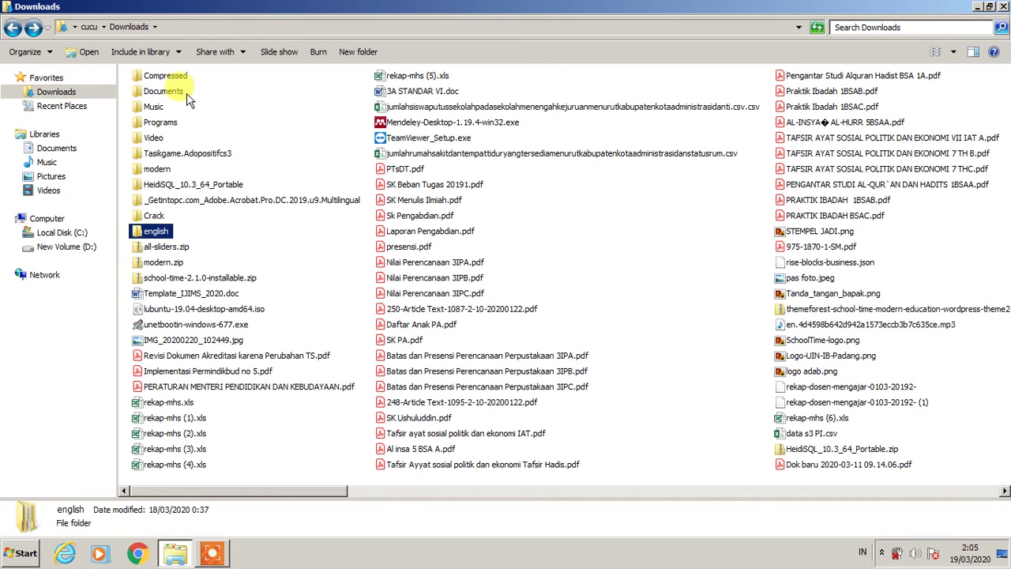
double_click(179, 92)
double_click(180, 109)
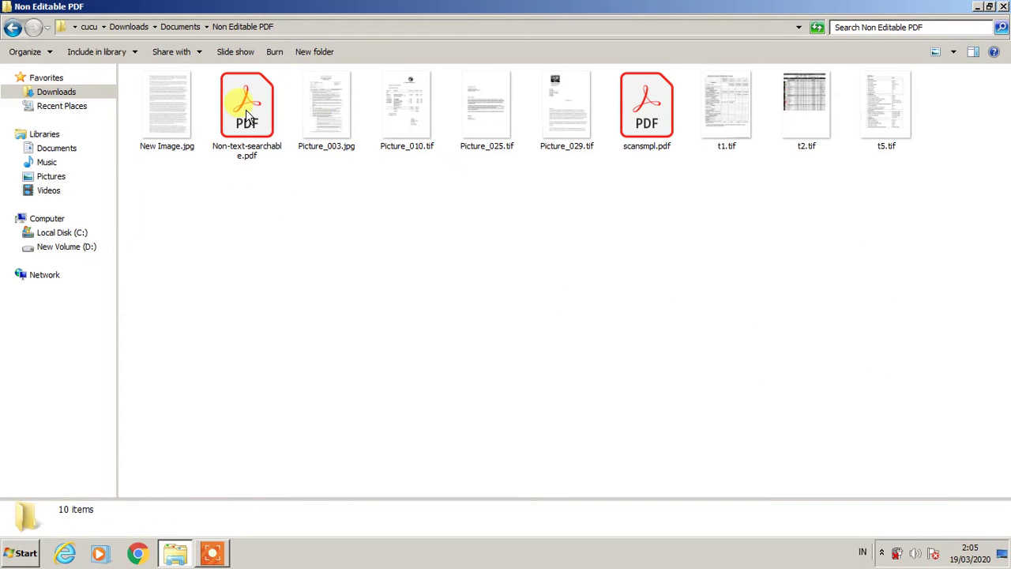
- Open Non-text-searchable.pdf in Chrome and search the page for the word "This"
click(248, 113)
right_click(248, 113)
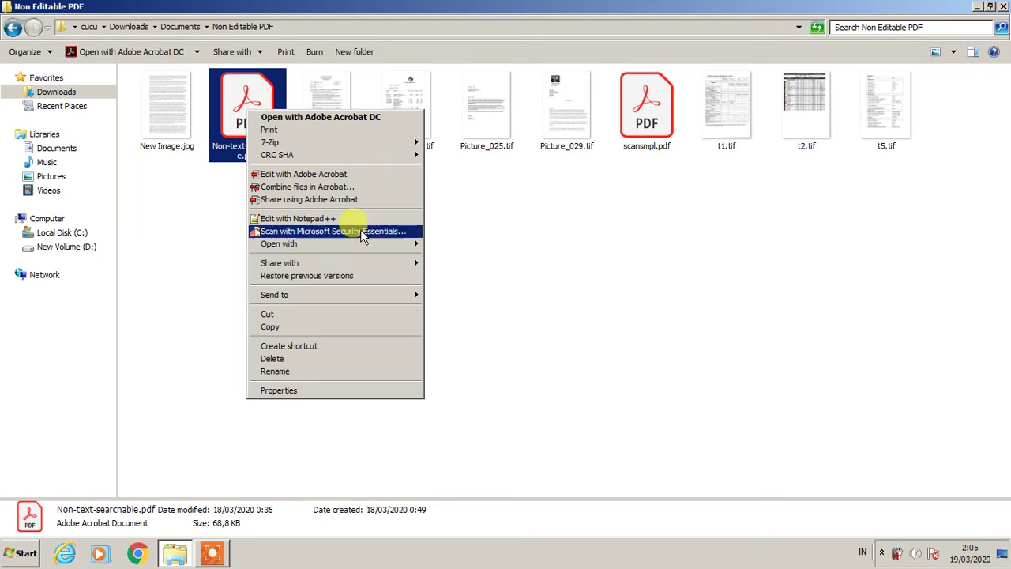
mouse_move(407, 247)
click(442, 257)
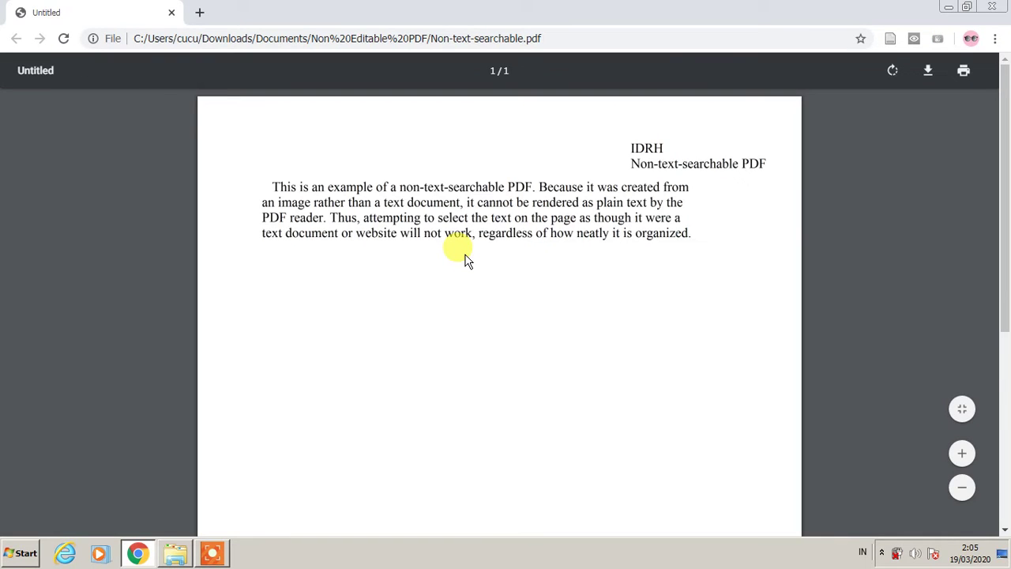
key(ctrl+f)
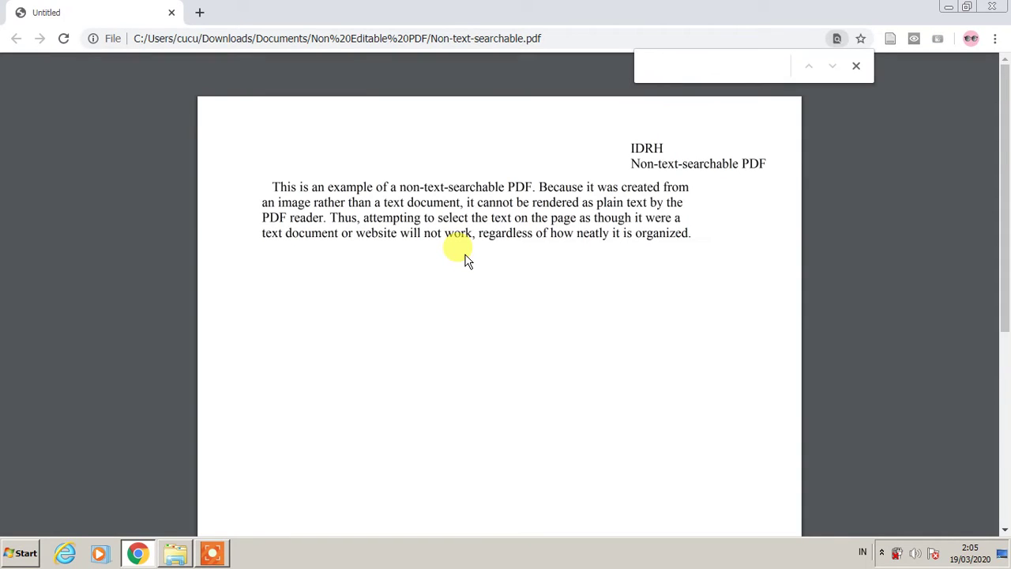
text(This)
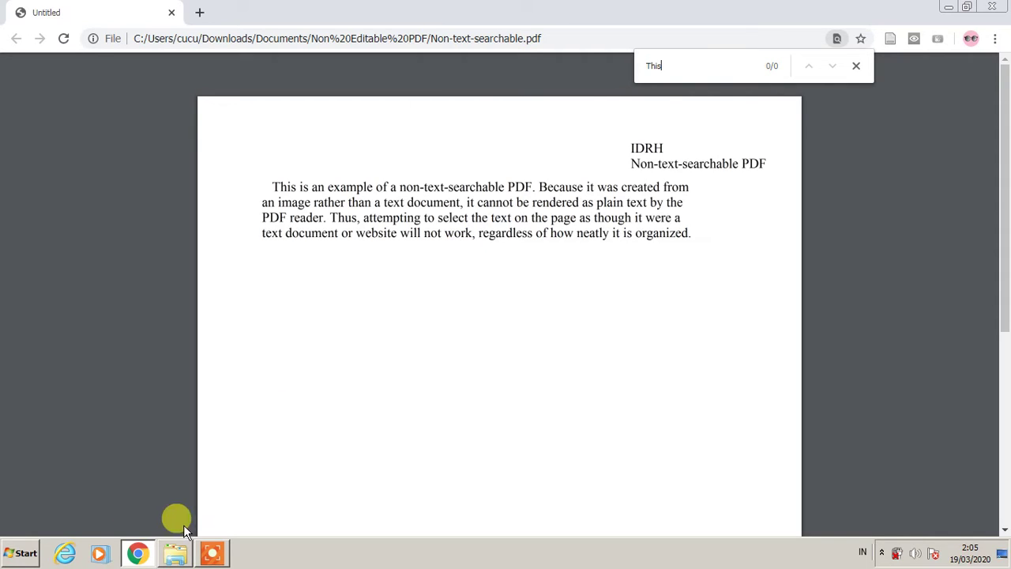
- View the scanned page New Image.jpg from the Non Editable PDF folder and close the viewer
click(181, 552)
double_click(161, 122)
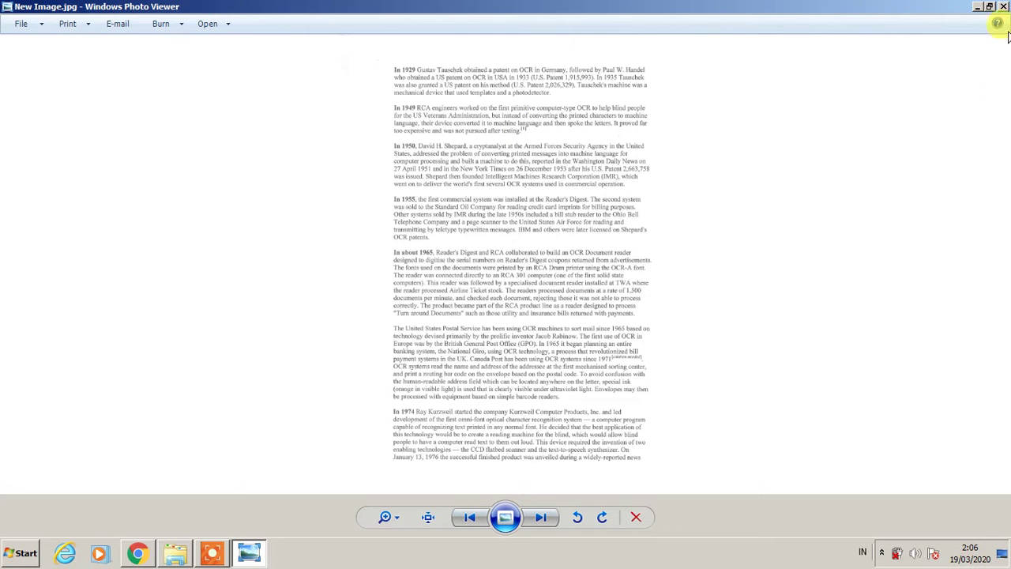
click(1003, 7)
click(260, 436)
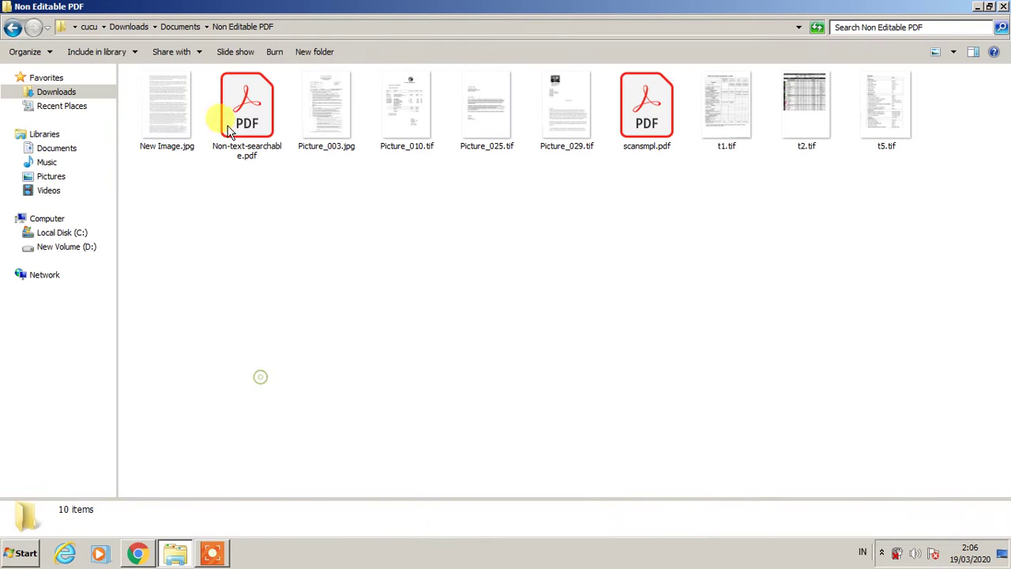
click(271, 127)
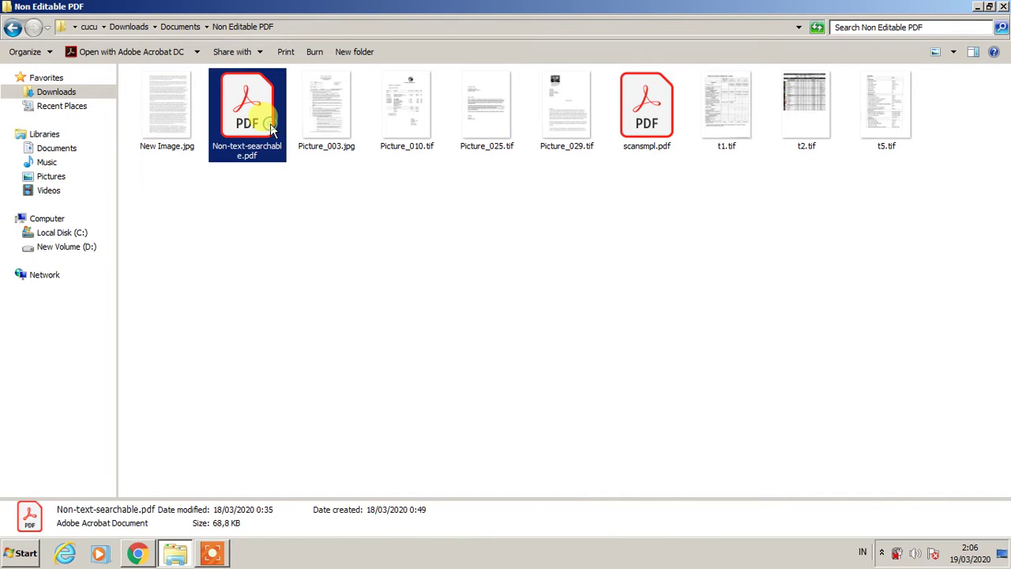
click(593, 256)
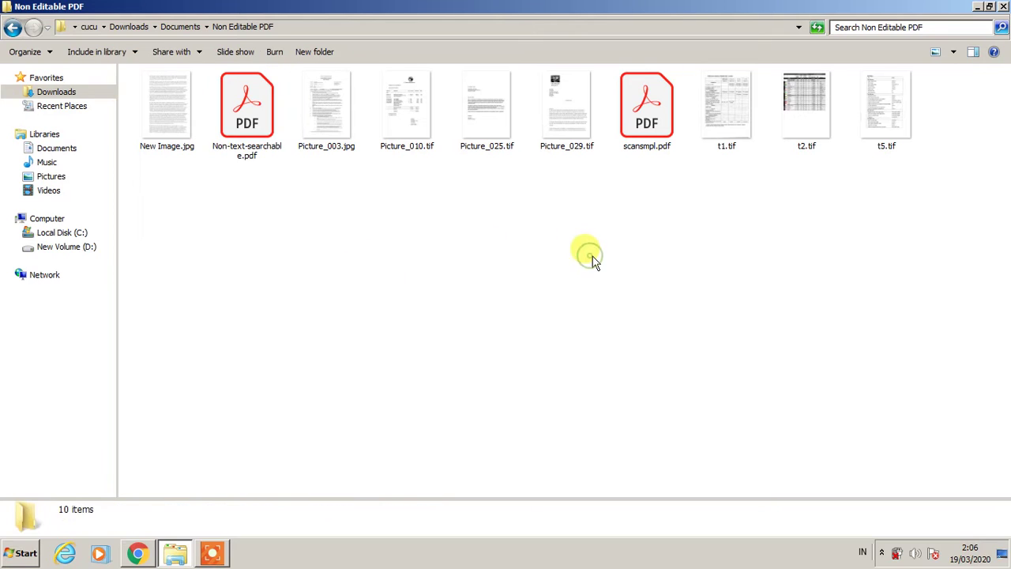
click(185, 123)
click(266, 109)
click(292, 106)
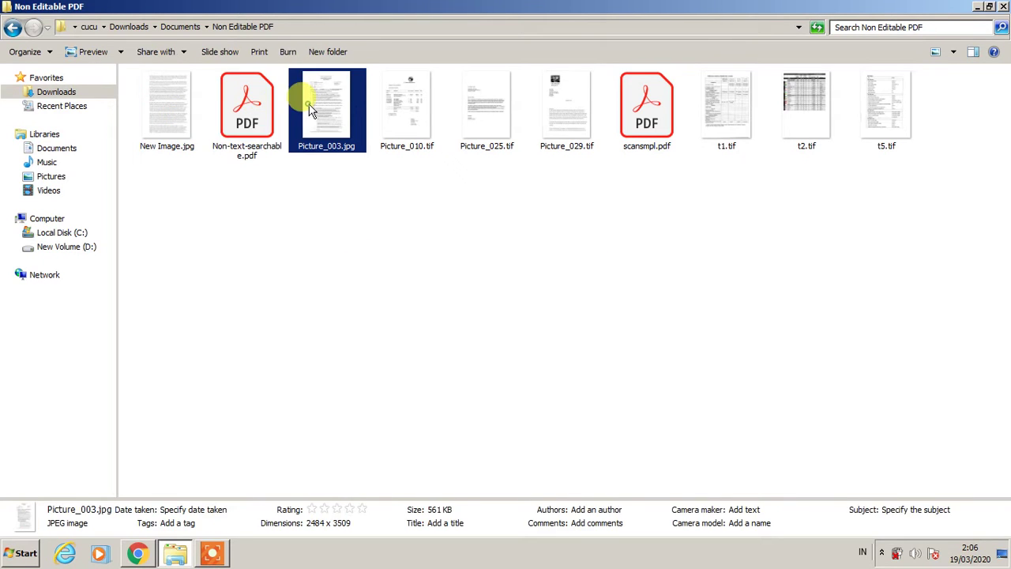
click(245, 124)
click(149, 128)
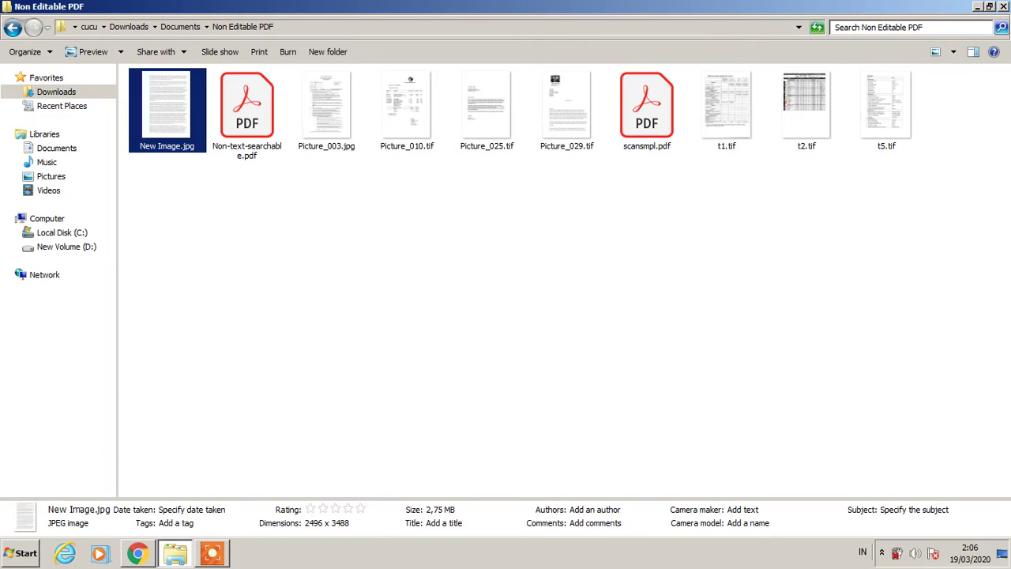
- Start Adobe Acrobat DC
click(19, 553)
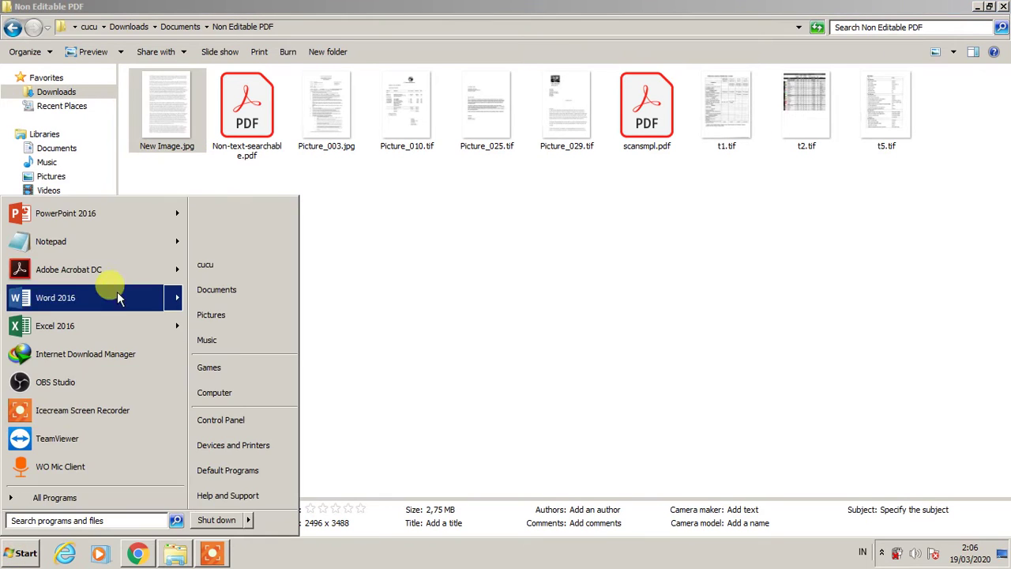
mouse_move(118, 281)
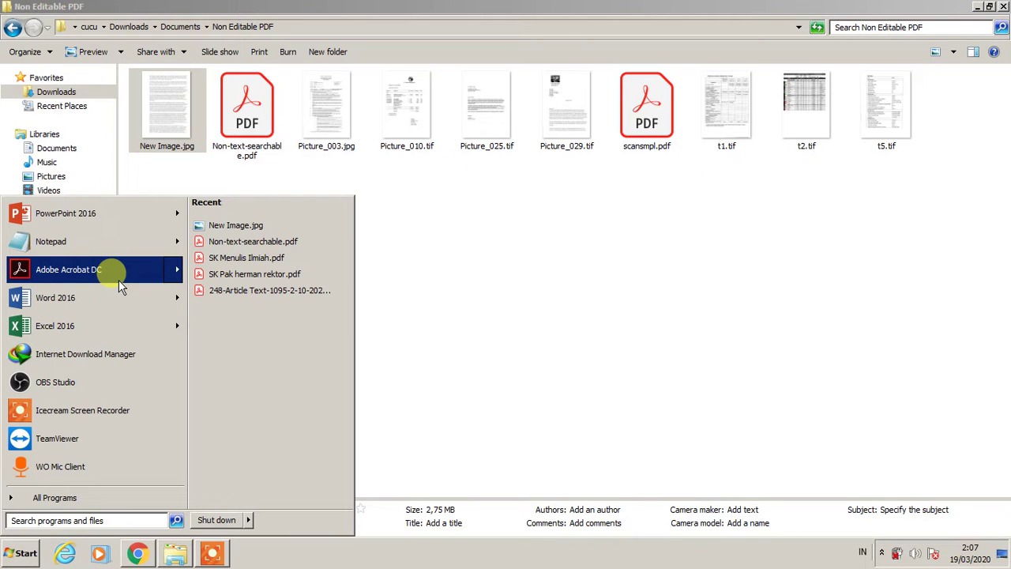
click(120, 279)
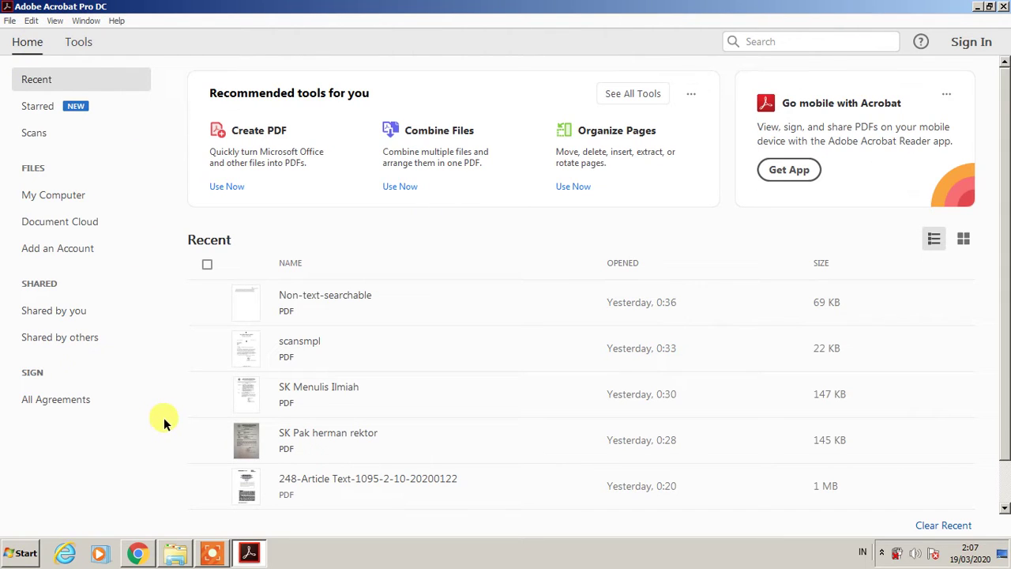
click(10, 21)
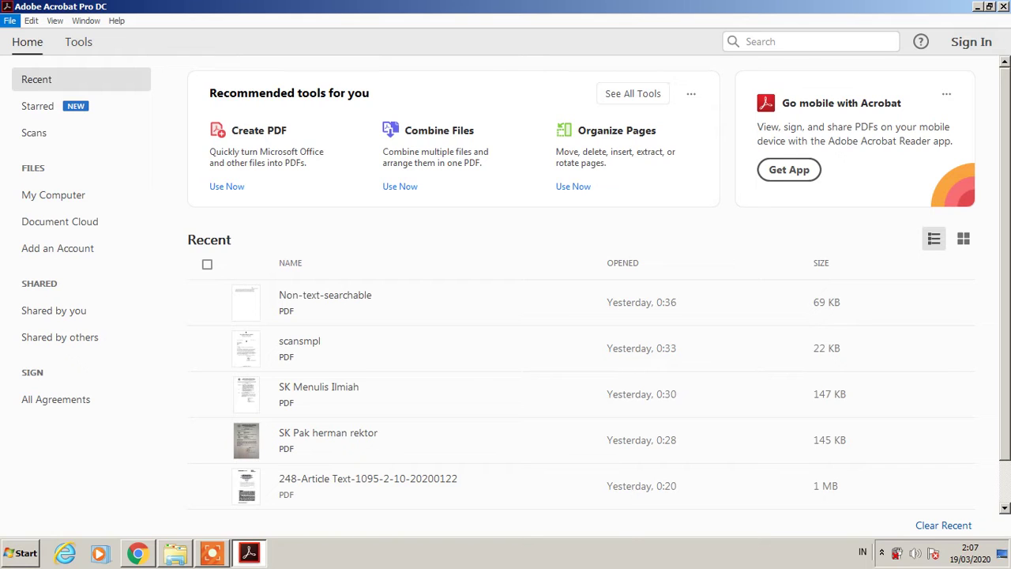
click(137, 553)
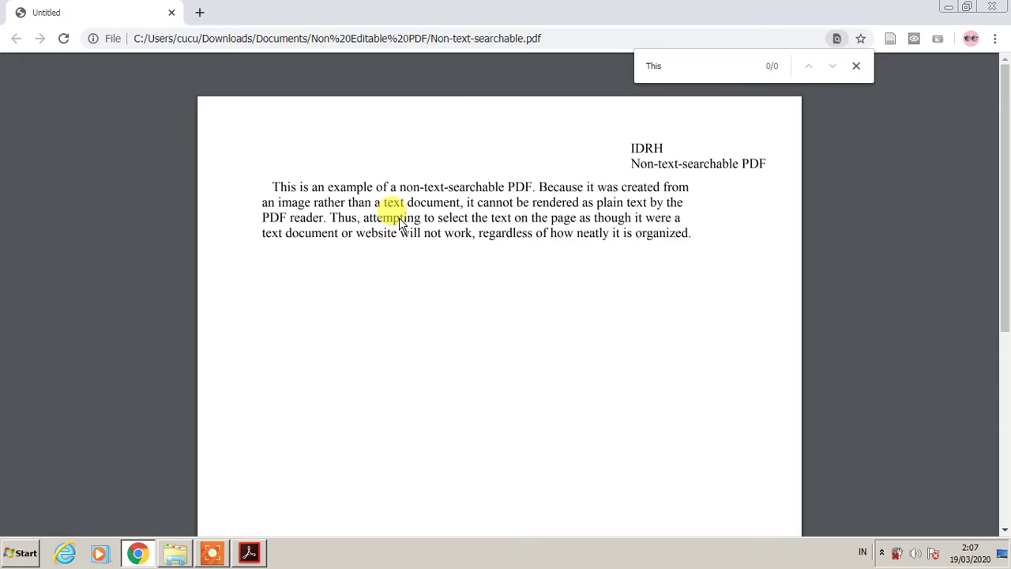
click(249, 552)
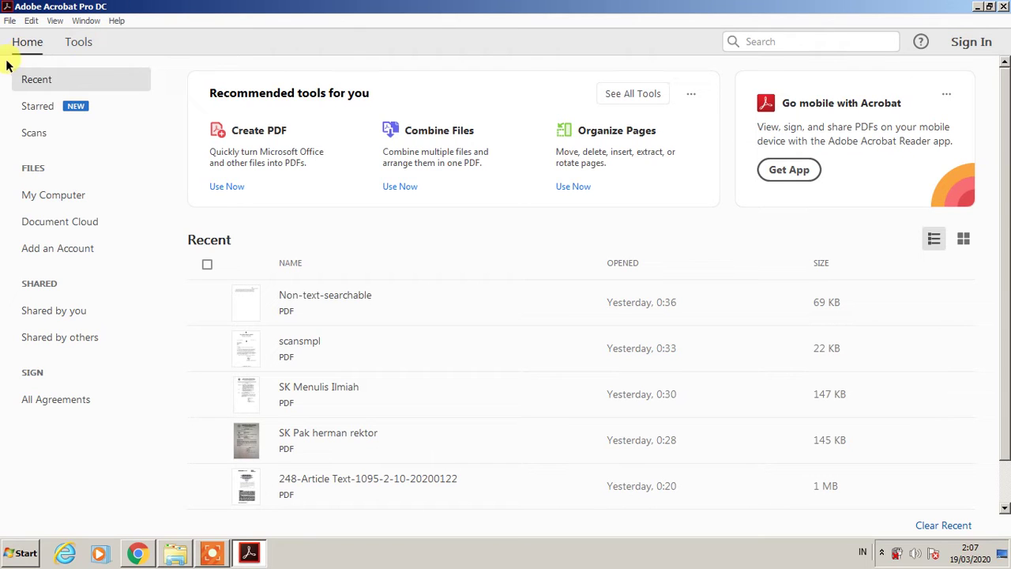
click(11, 22)
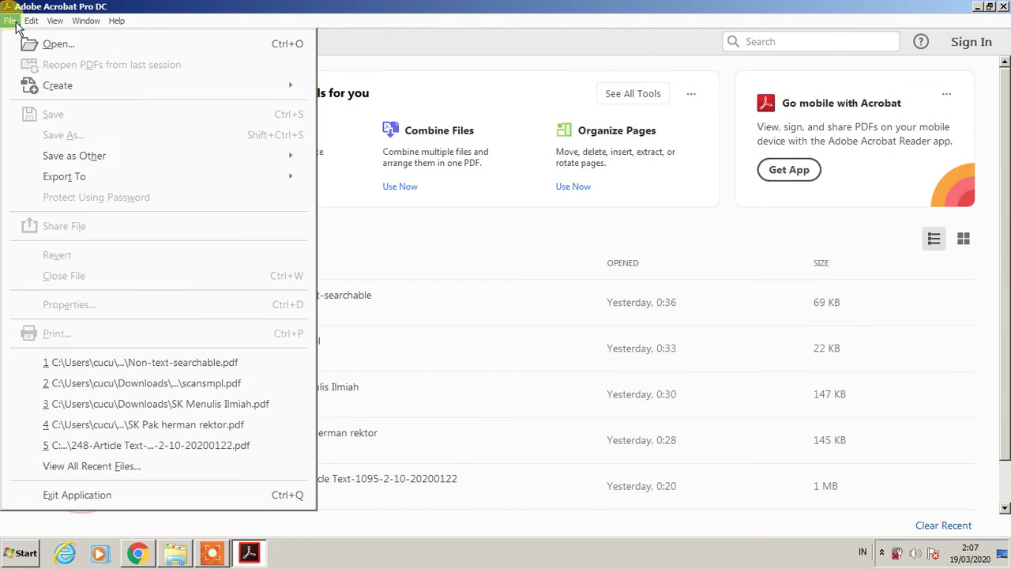
click(588, 26)
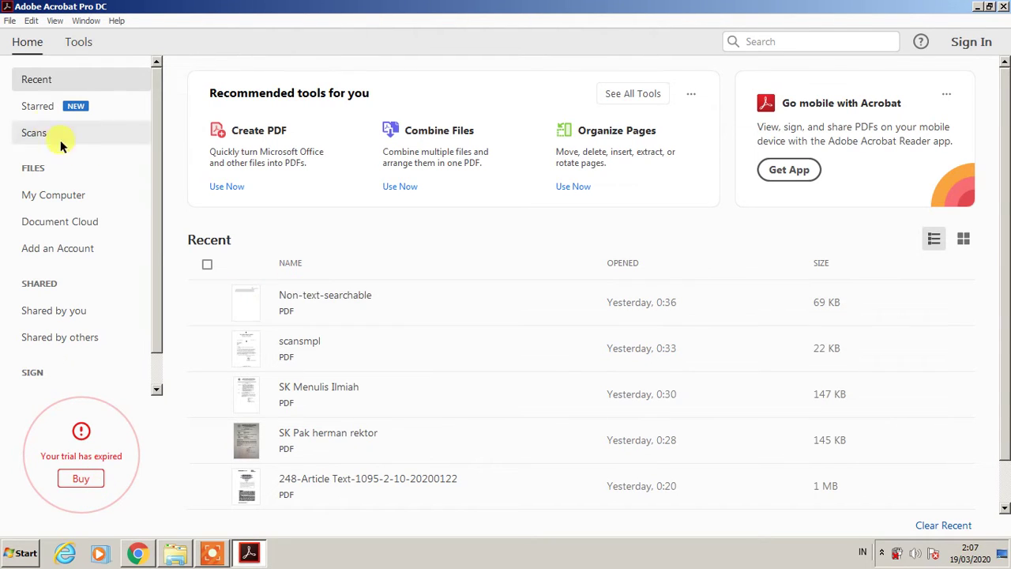
- Open Non-text-searchable.pdf from the Non Editable PDF folder under Downloads > Documents
click(12, 23)
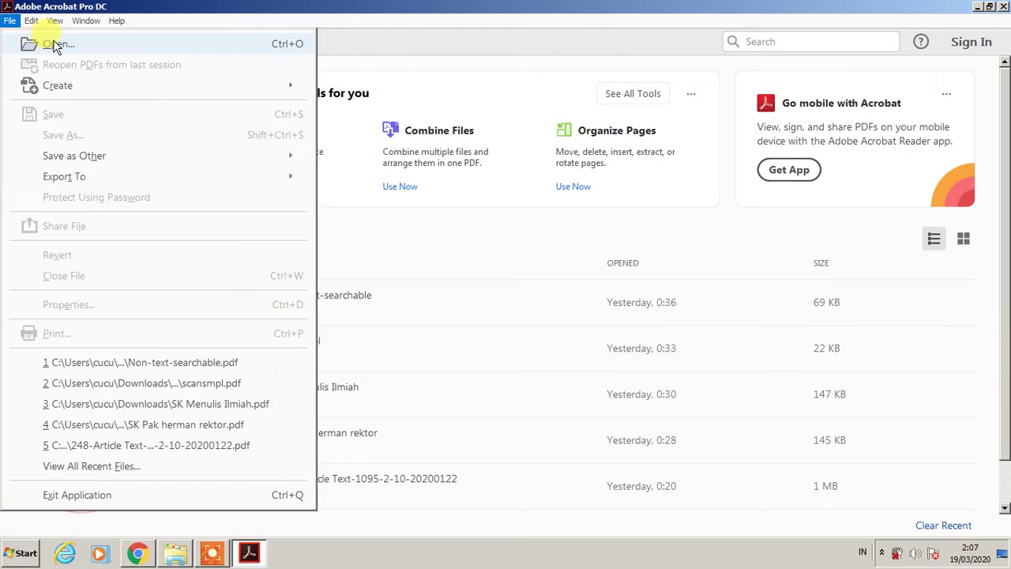
click(55, 39)
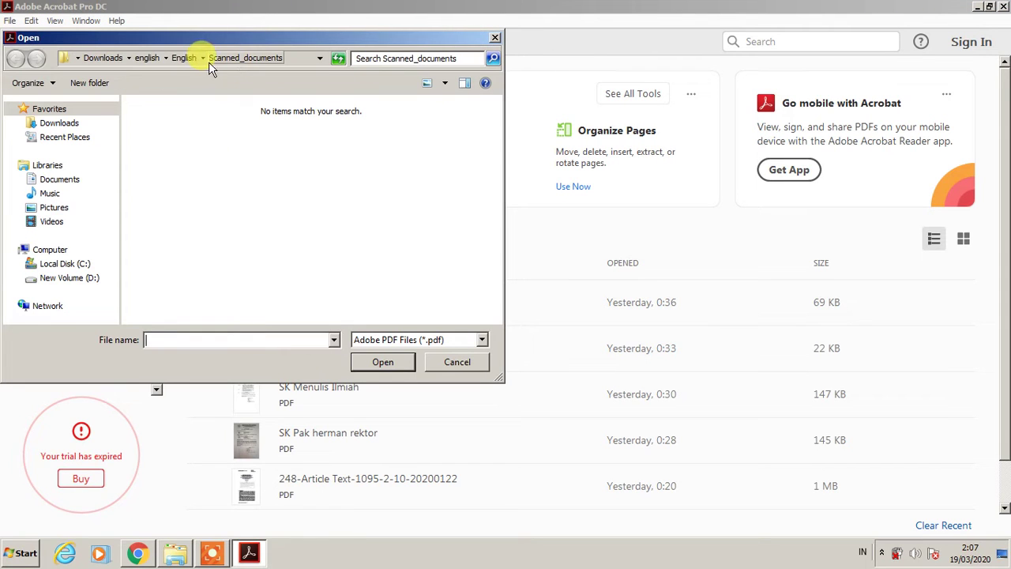
click(103, 58)
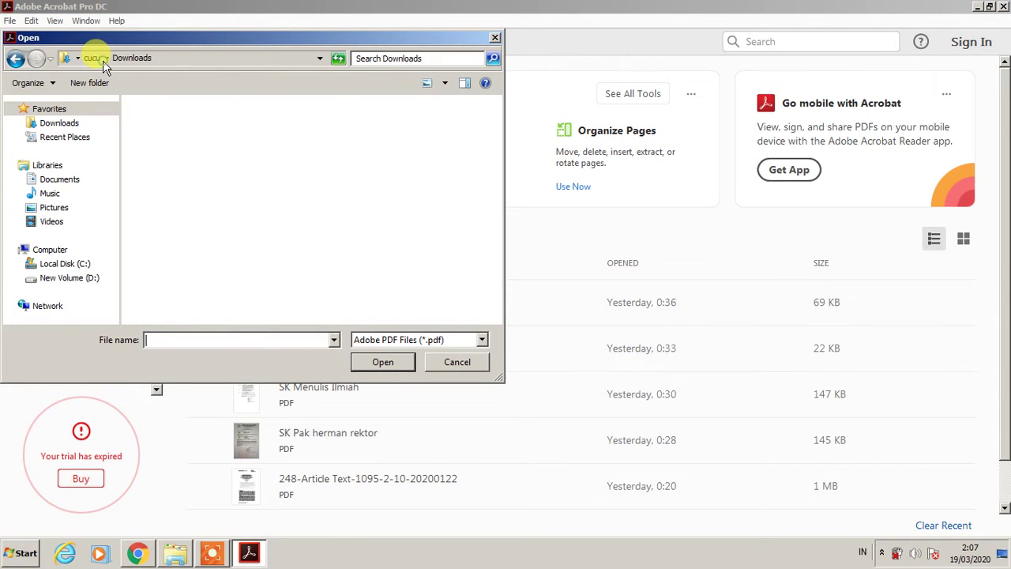
double_click(431, 144)
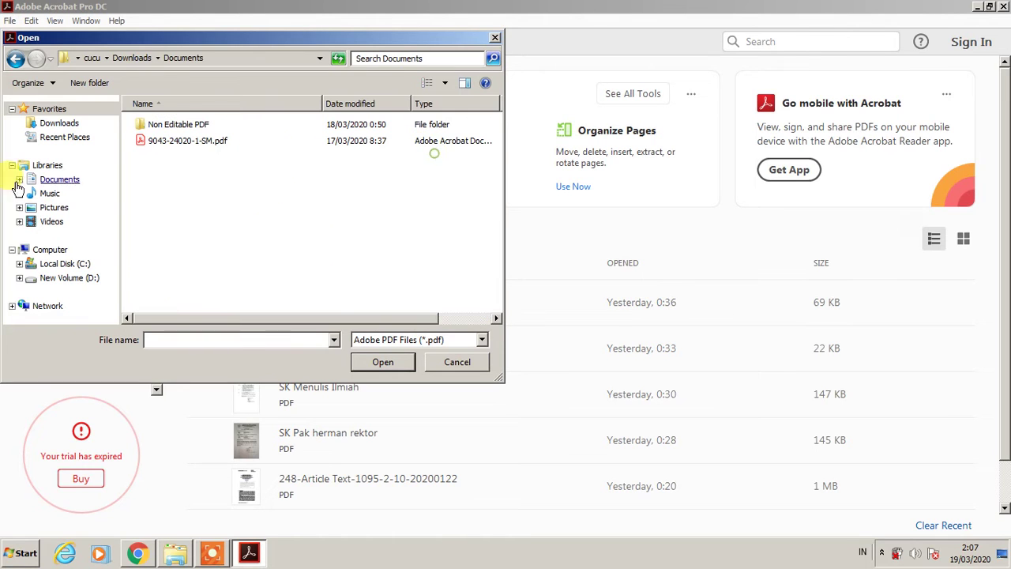
double_click(178, 125)
click(170, 142)
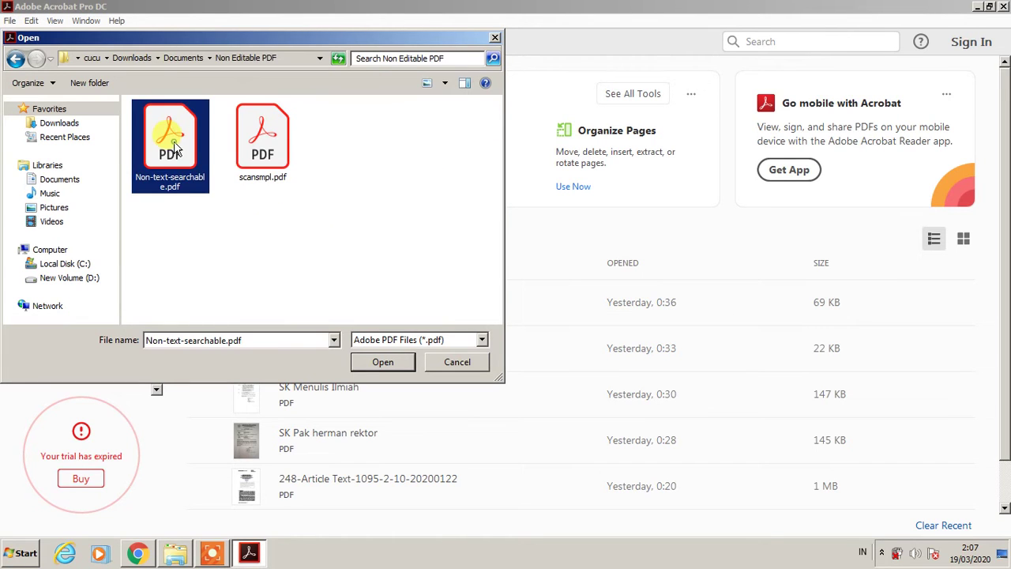
click(398, 367)
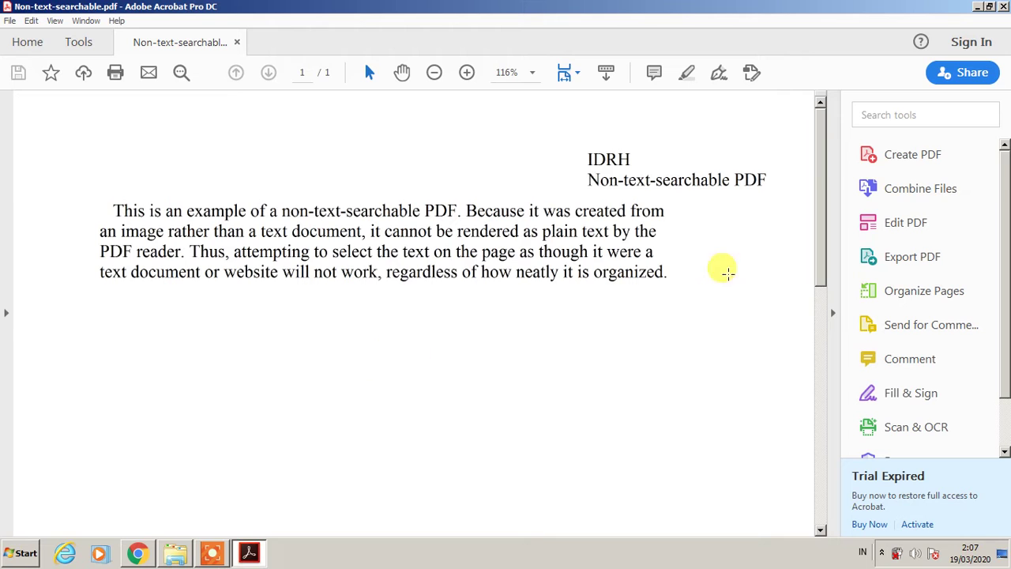
- Try to edit the document with Edit PDF, dismiss the subscription offer and close Acrobat
click(916, 224)
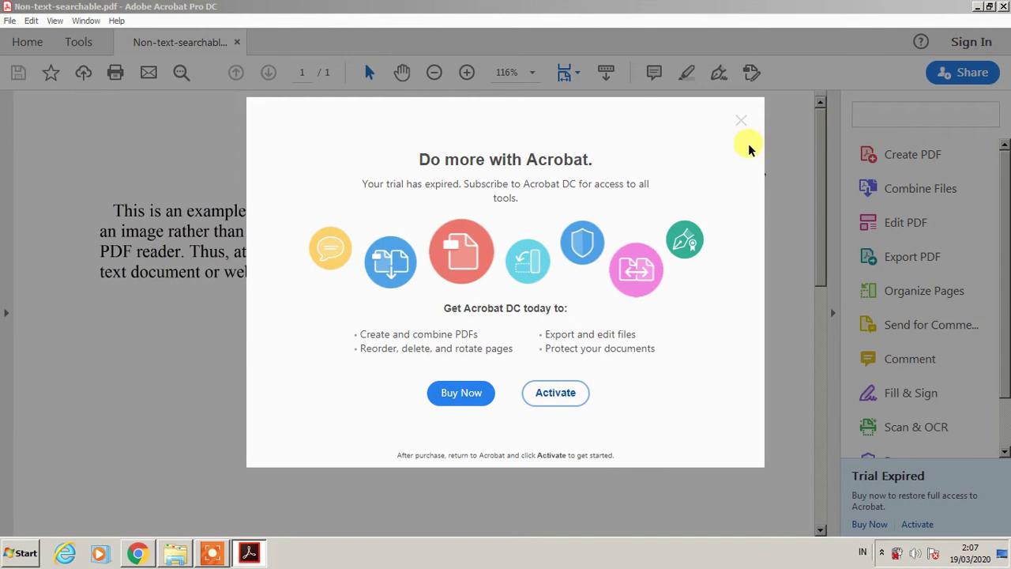
click(744, 120)
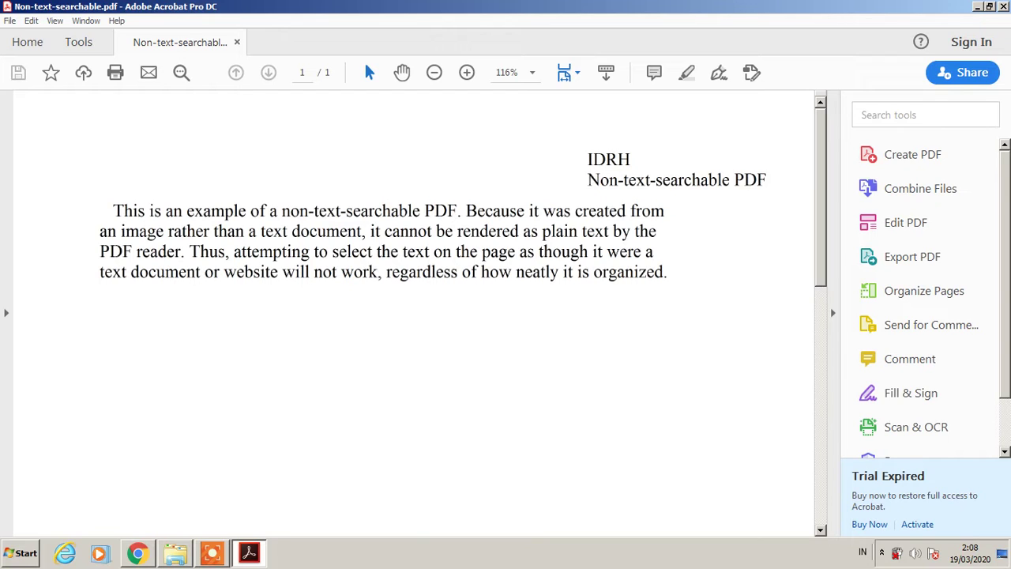
key(alt+F4)
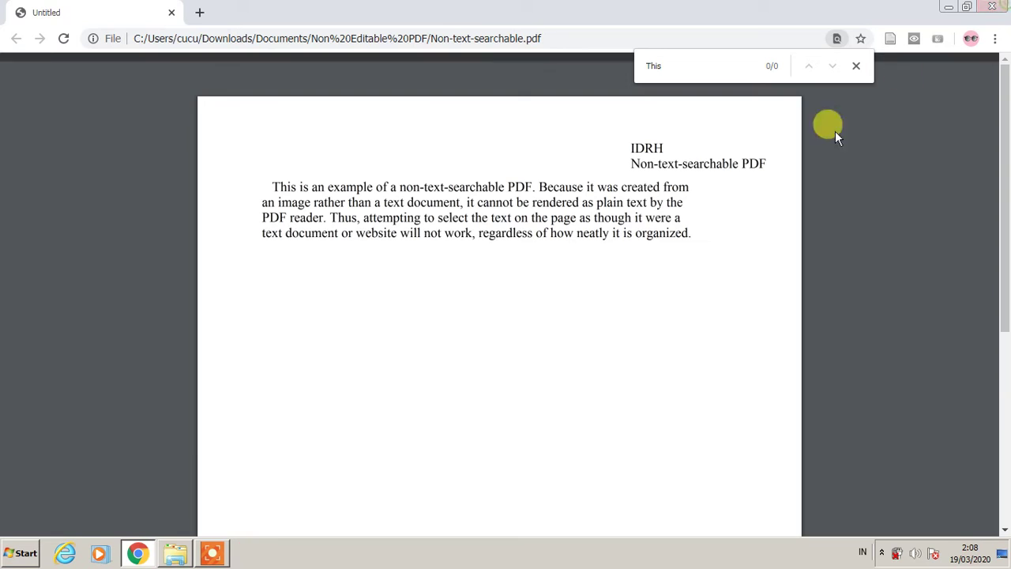
- Turn off real-time protection in the Microsoft Security Essentials settings
click(882, 552)
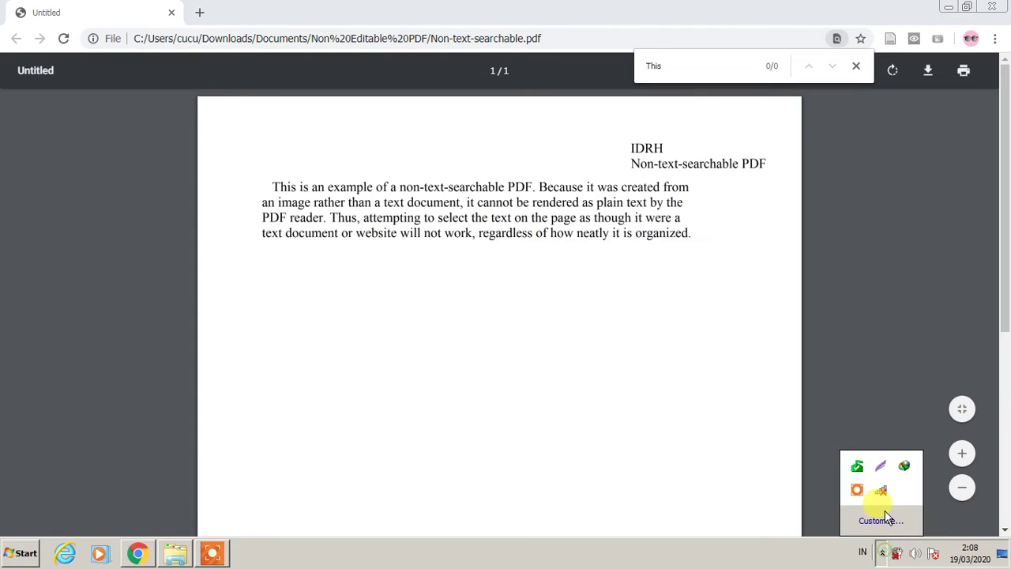
double_click(858, 467)
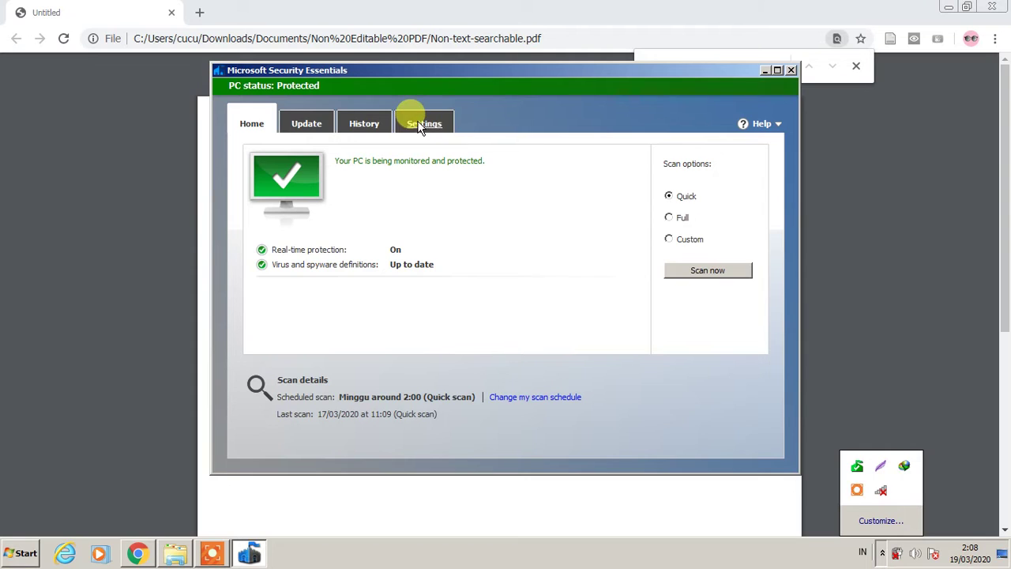
click(415, 122)
click(274, 180)
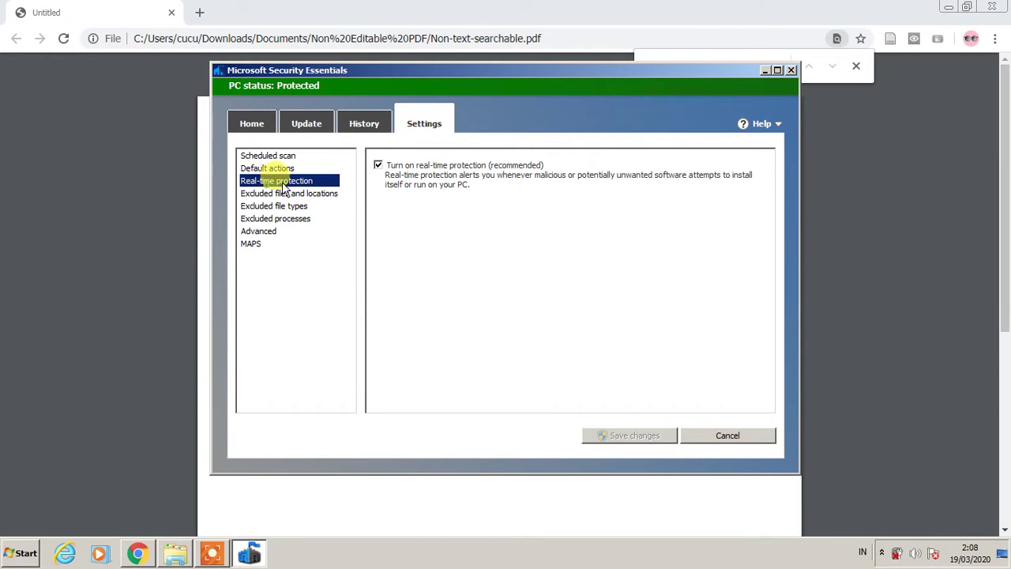
click(377, 165)
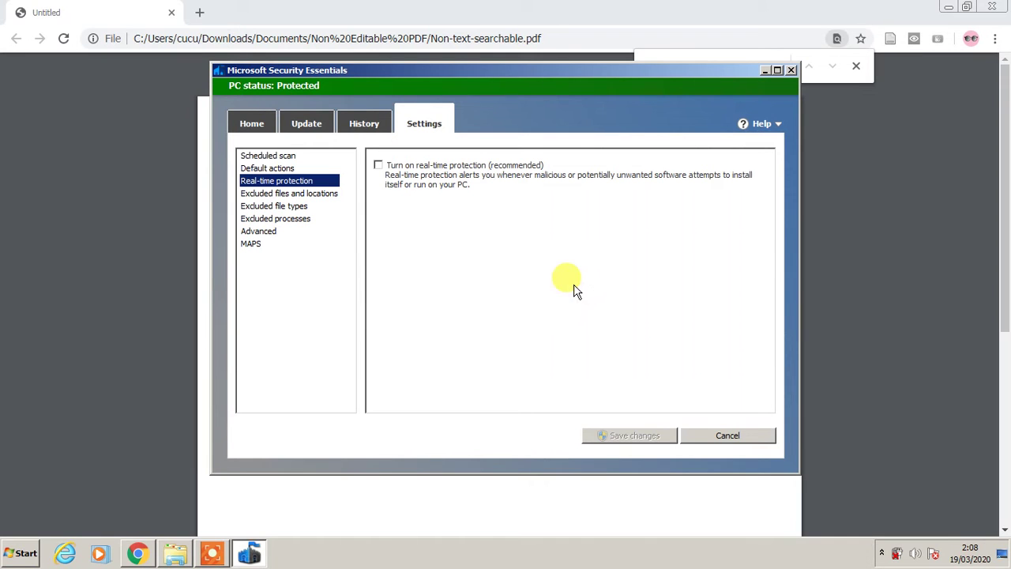
- Browse to Downloads > Crack > Patch in the file explorer and run adobe.snr.patch.v2.0-painter.exe
click(177, 554)
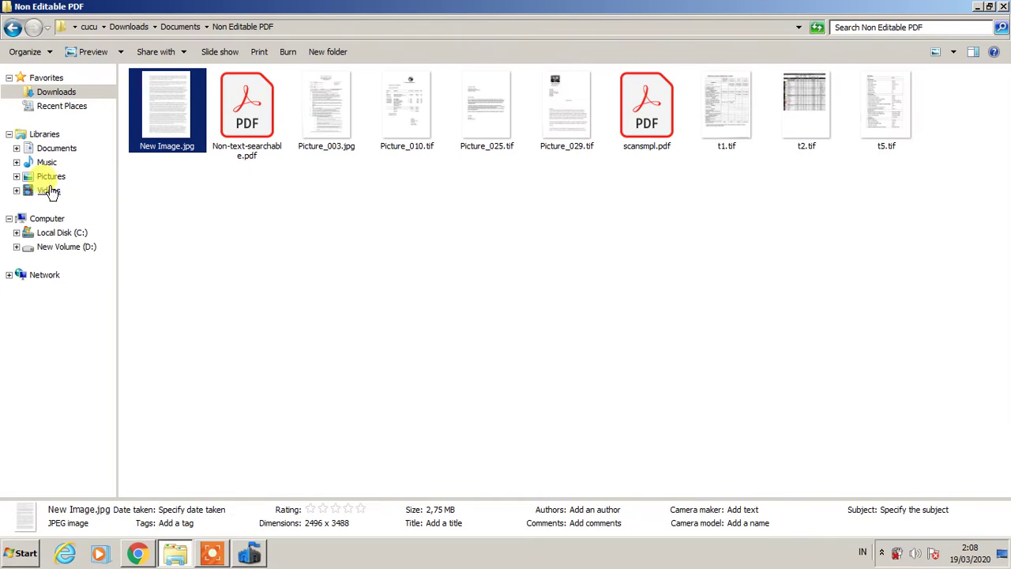
click(56, 92)
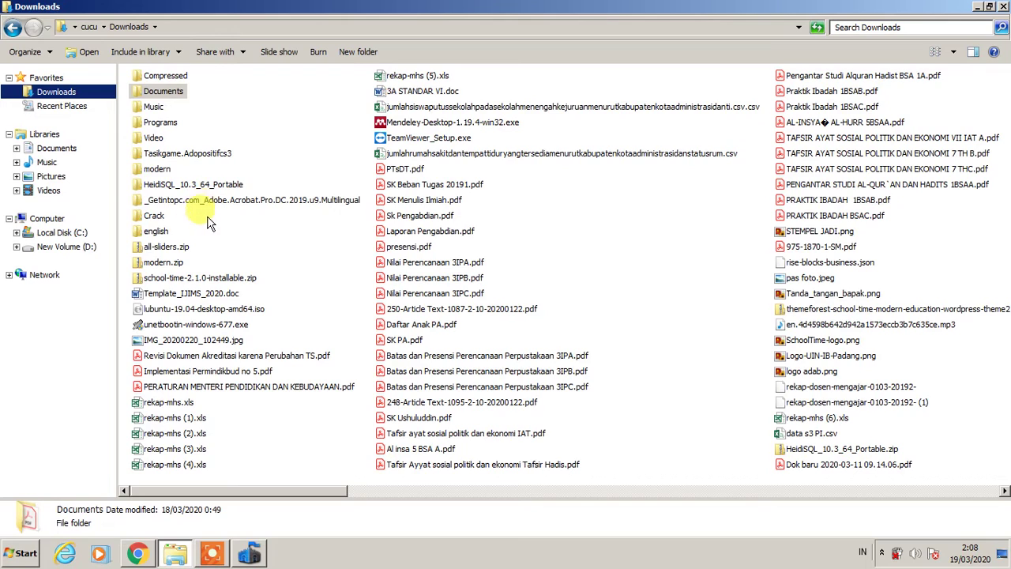
double_click(139, 216)
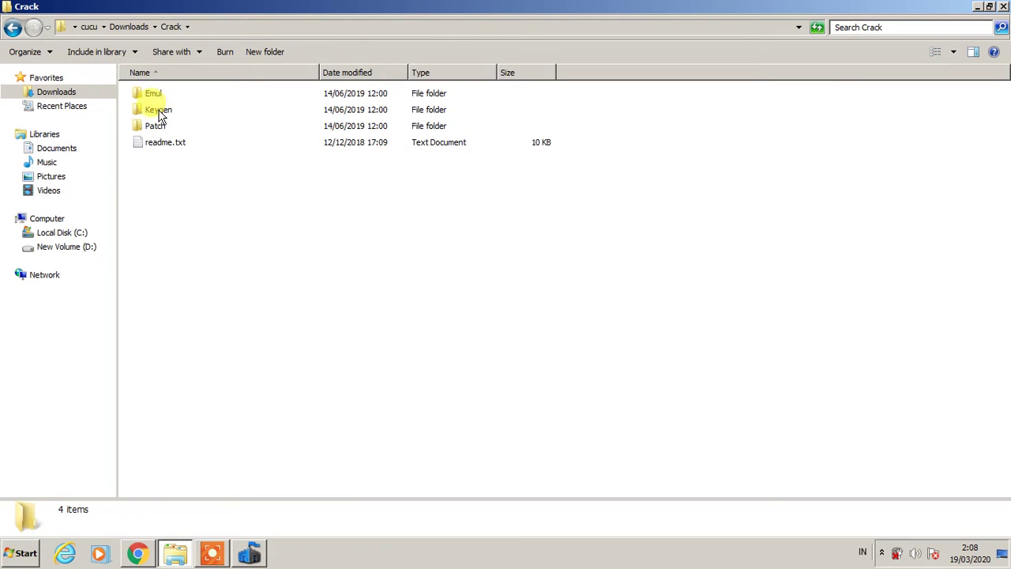
double_click(158, 110)
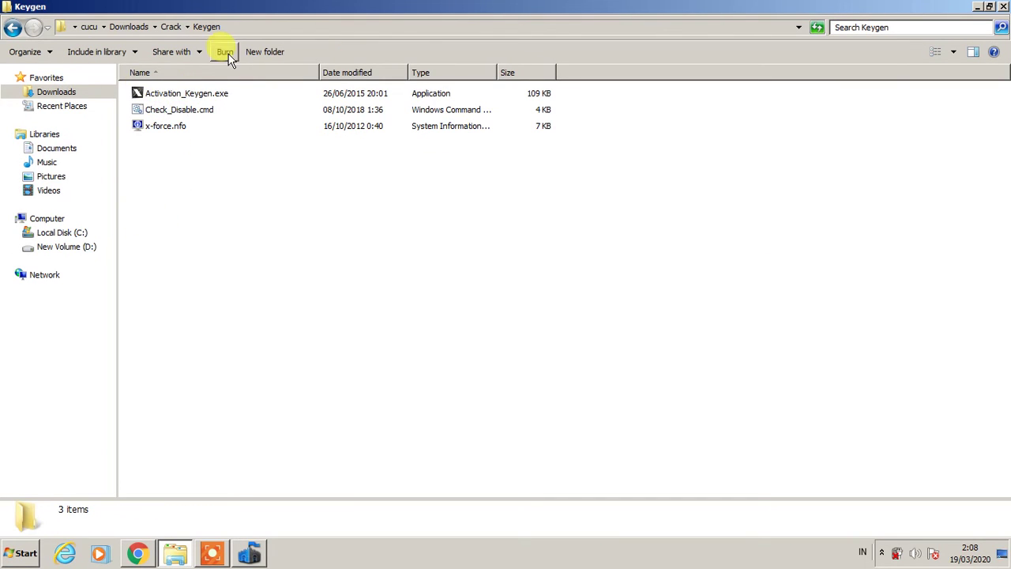
click(12, 26)
double_click(140, 124)
click(201, 97)
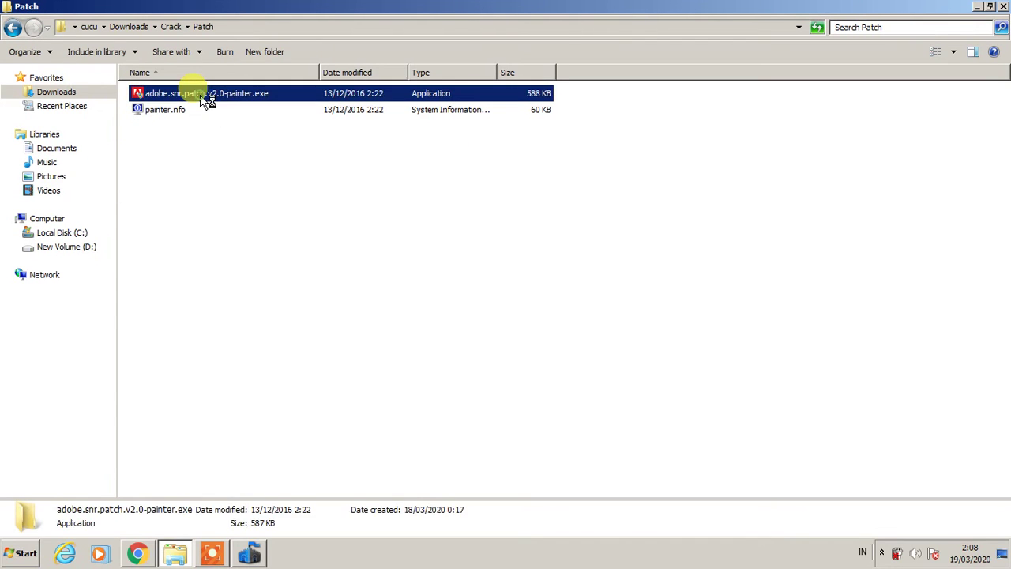
double_click(201, 97)
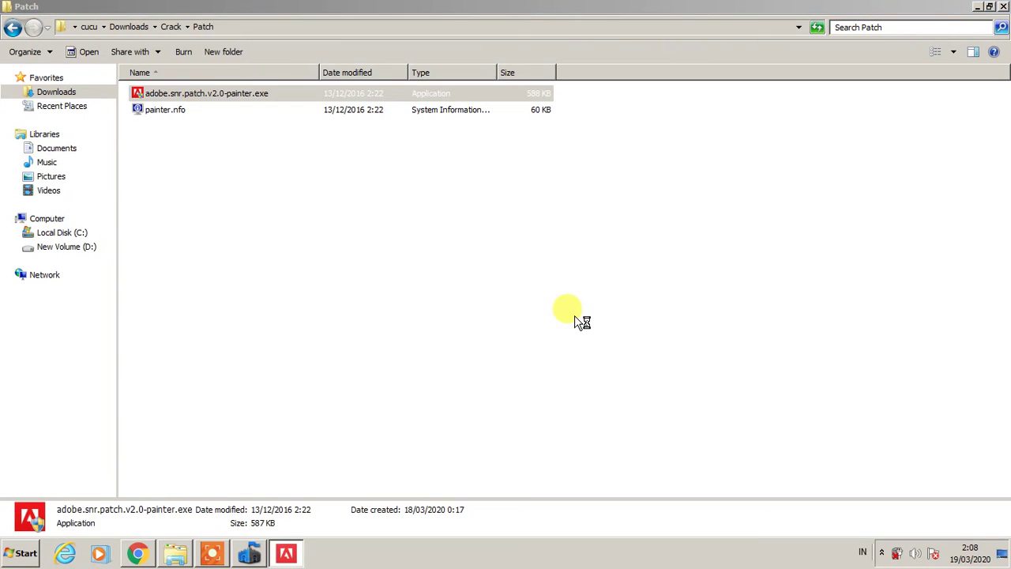
- Apply the patch for Adobe Acrobat Pro DC 2015 (32-Bit) and close the patcher and folder windows
click(608, 221)
scroll(513, 474, down, 10)
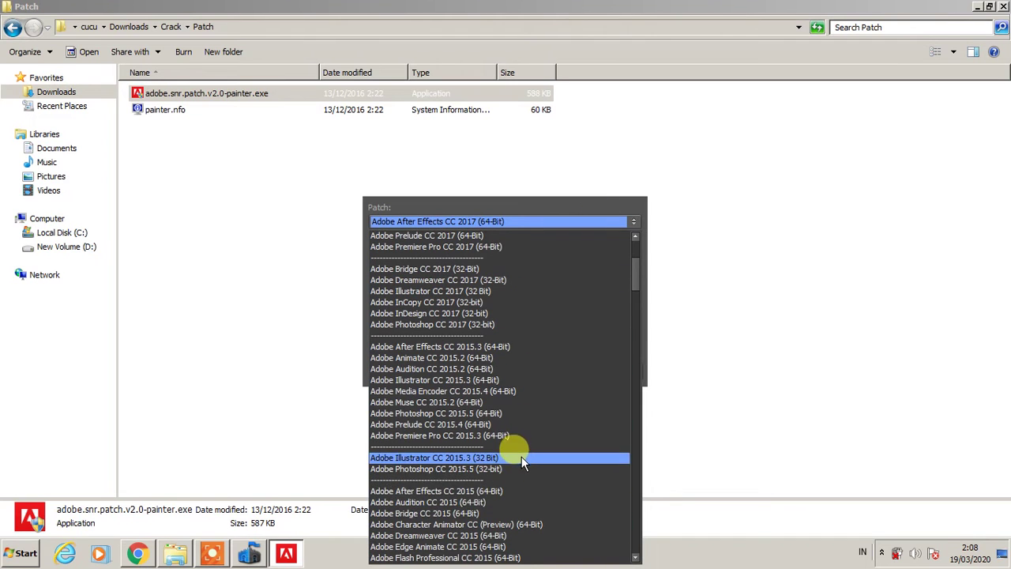
scroll(506, 474, down, 5)
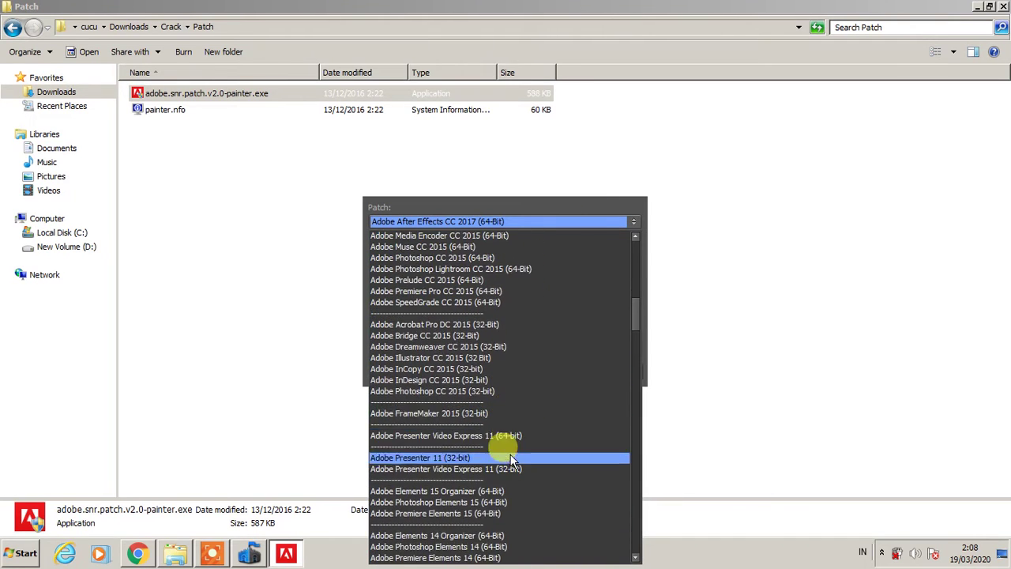
click(524, 324)
click(597, 375)
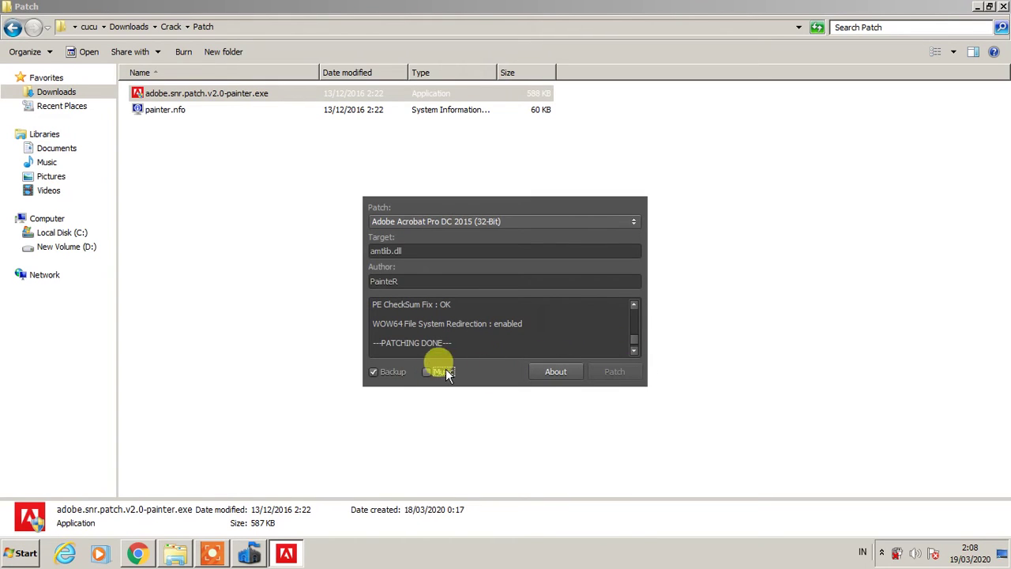
click(637, 180)
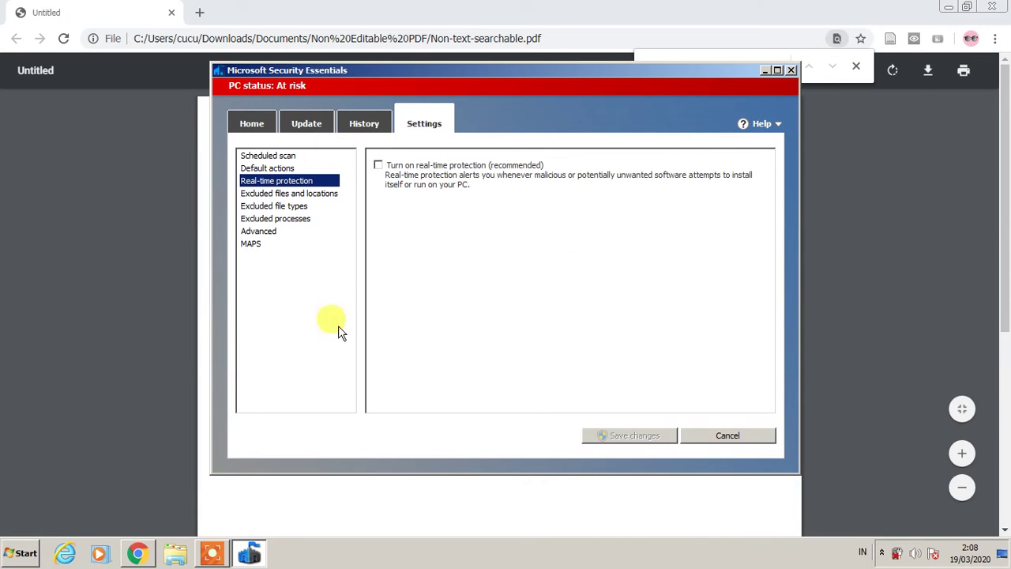
- Start Adobe Acrobat DC, and turn real-time protection back on in Microsoft Security Essentials, saving the change and closing its window
click(17, 552)
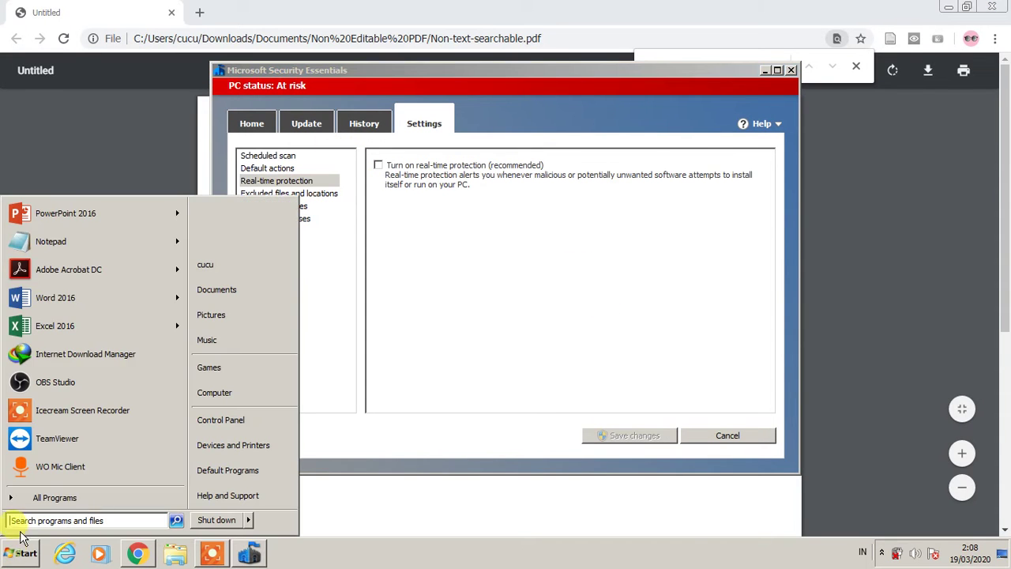
click(54, 272)
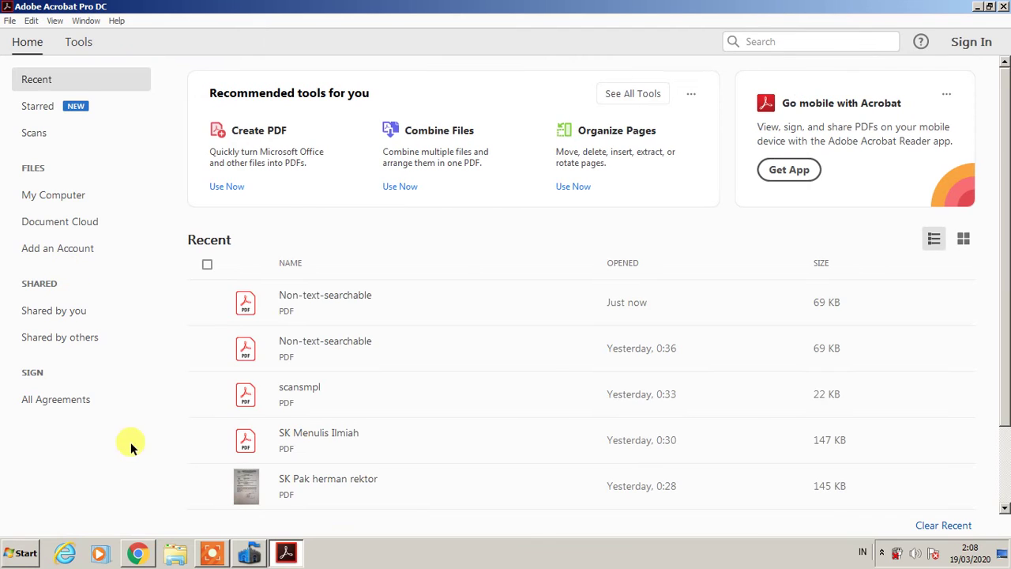
click(251, 557)
click(379, 165)
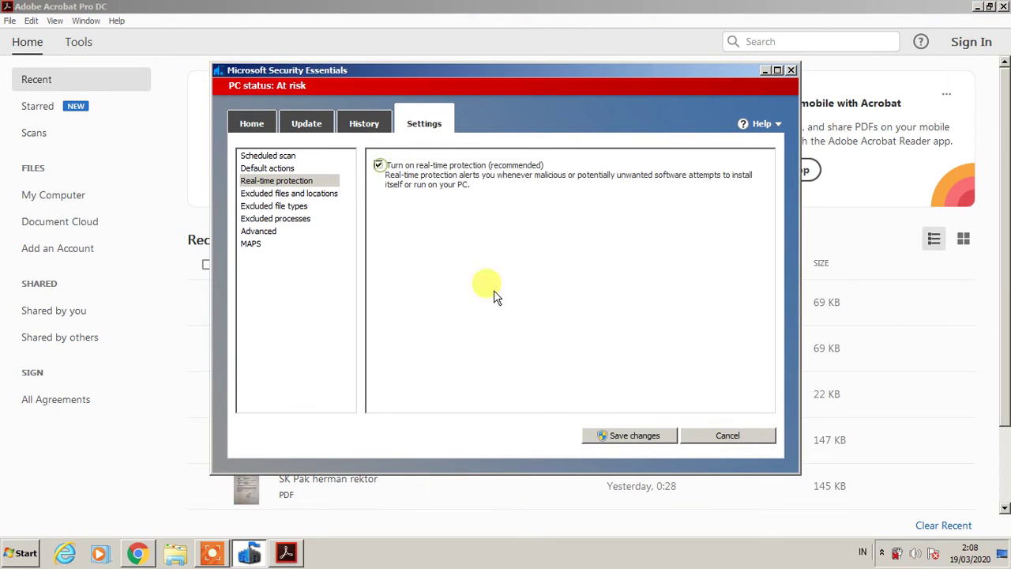
click(642, 436)
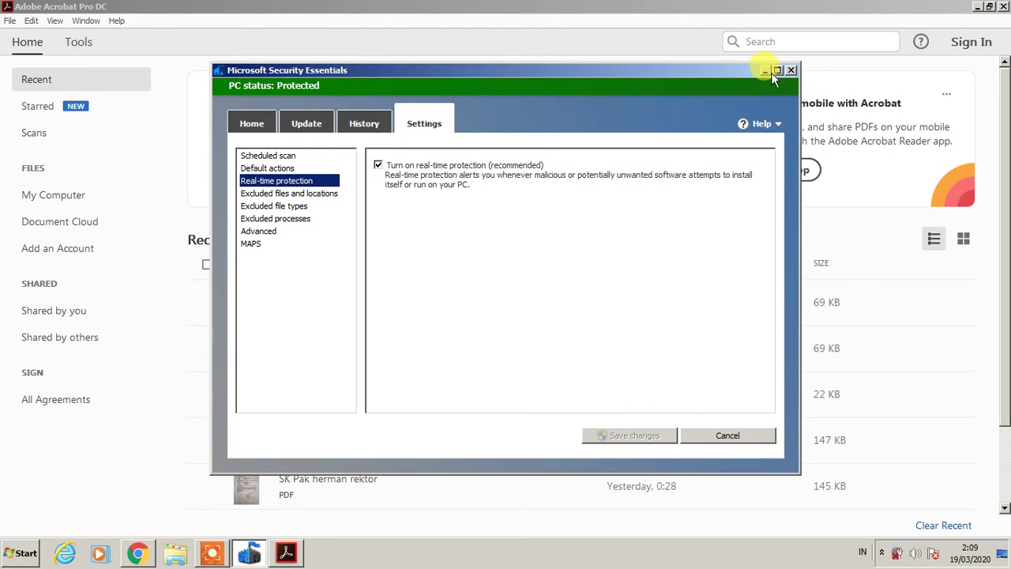
click(791, 70)
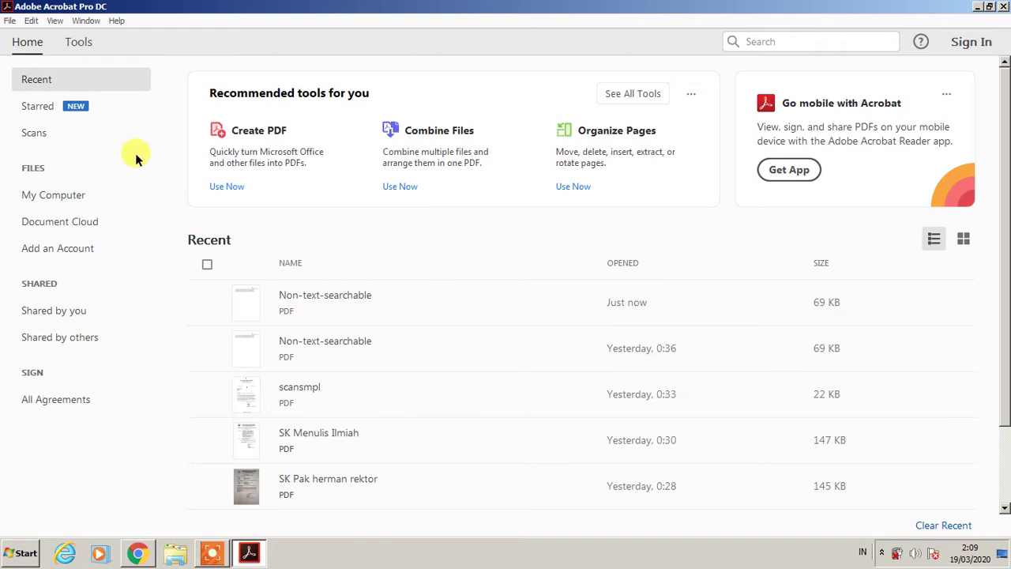
- Open Non-text-searchable.pdf from the Non Editable PDF folder in Acrobat
click(9, 20)
click(36, 44)
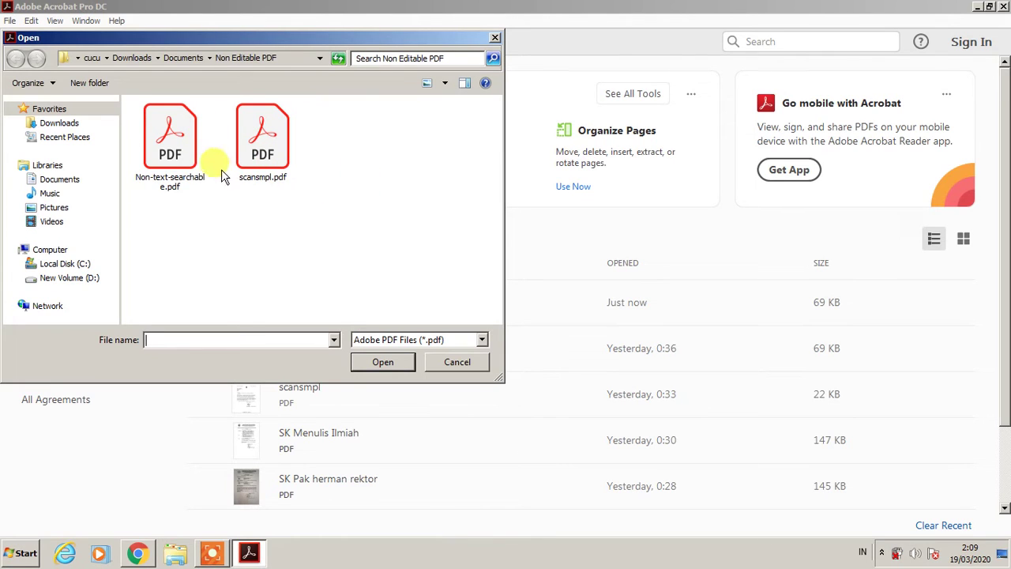
click(178, 152)
click(390, 362)
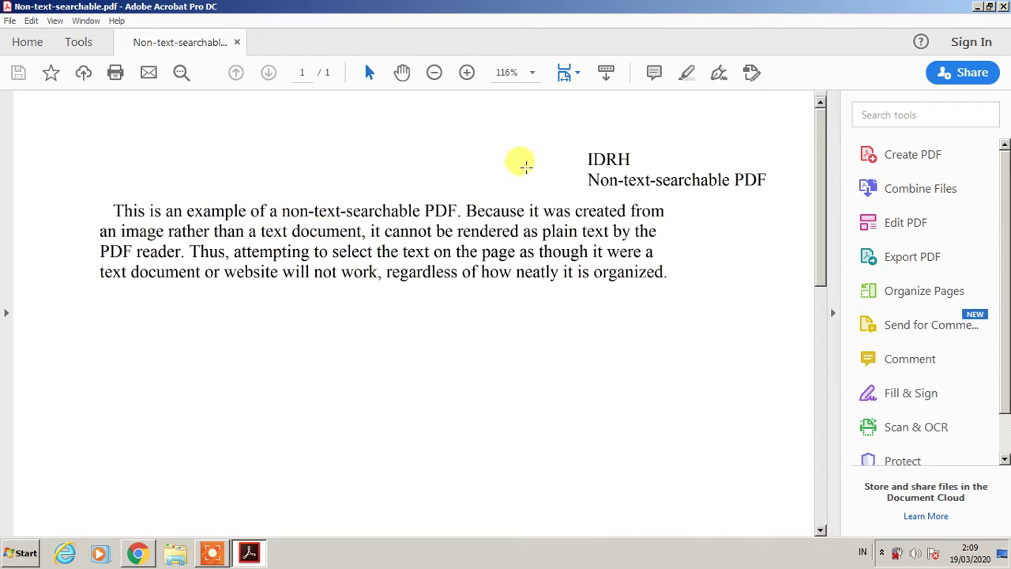
- Search the document for "This" without running text recognition, and close the search
key(ctrl+f)
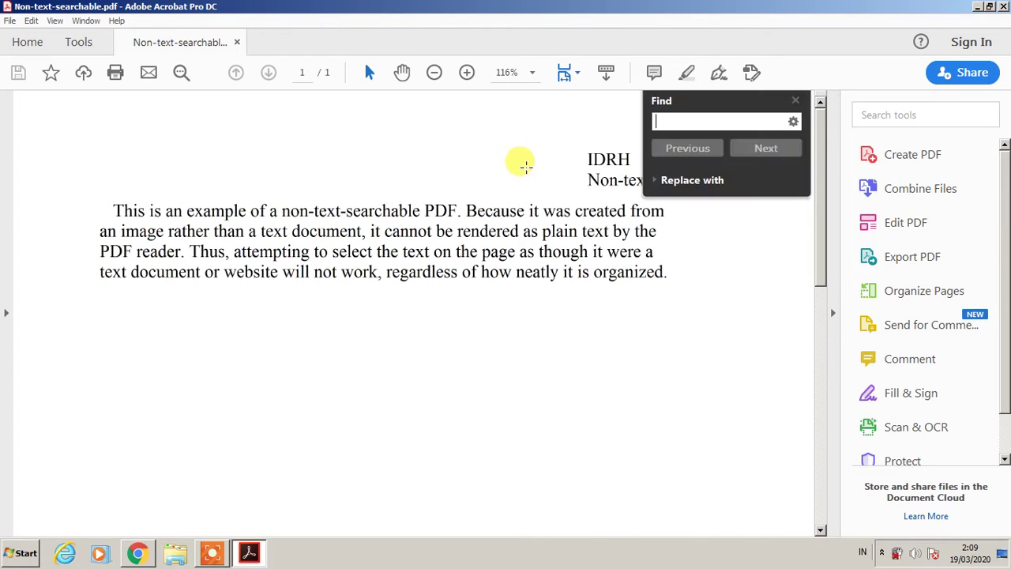
text(This)
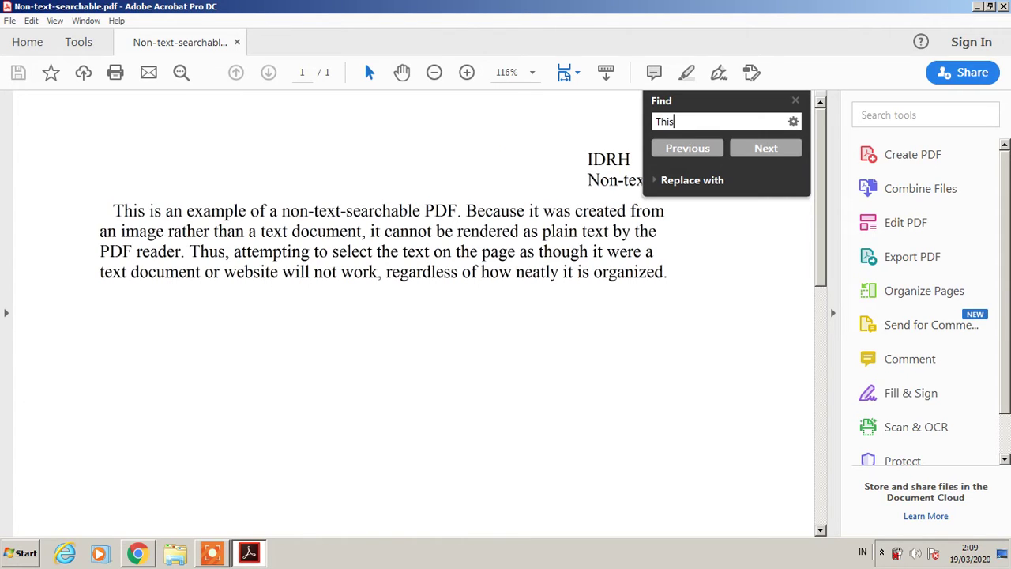
key(Return)
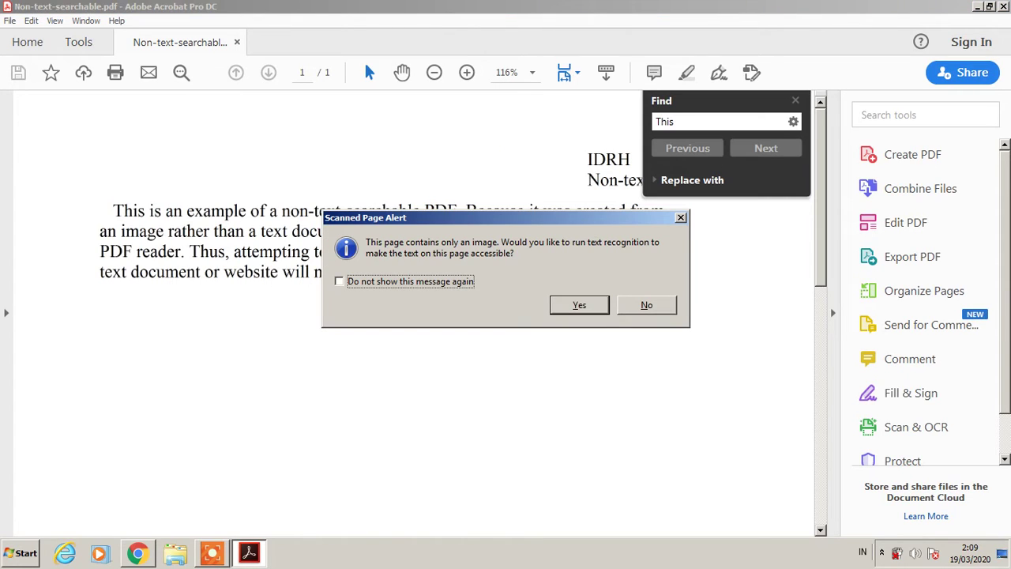
click(682, 219)
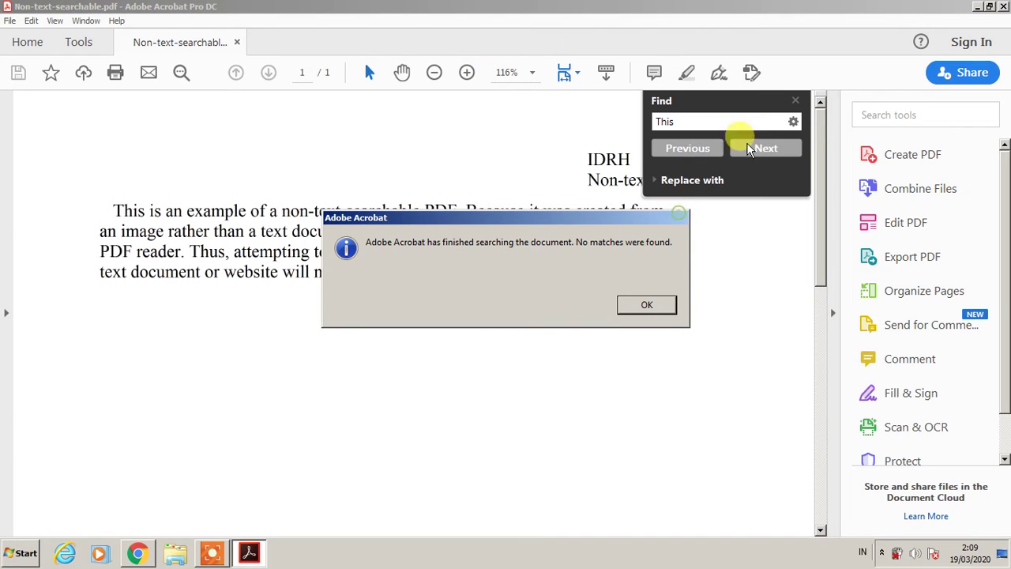
click(654, 305)
click(802, 104)
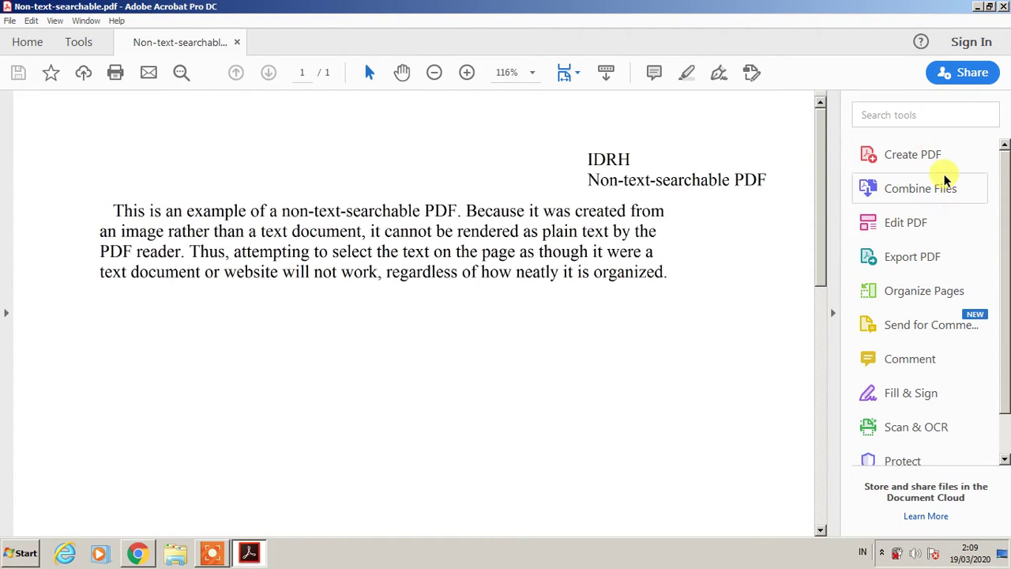
- Start Edit PDF to recognize the scanned text, and place the cursor inside the word PDF in the body paragraph
click(916, 225)
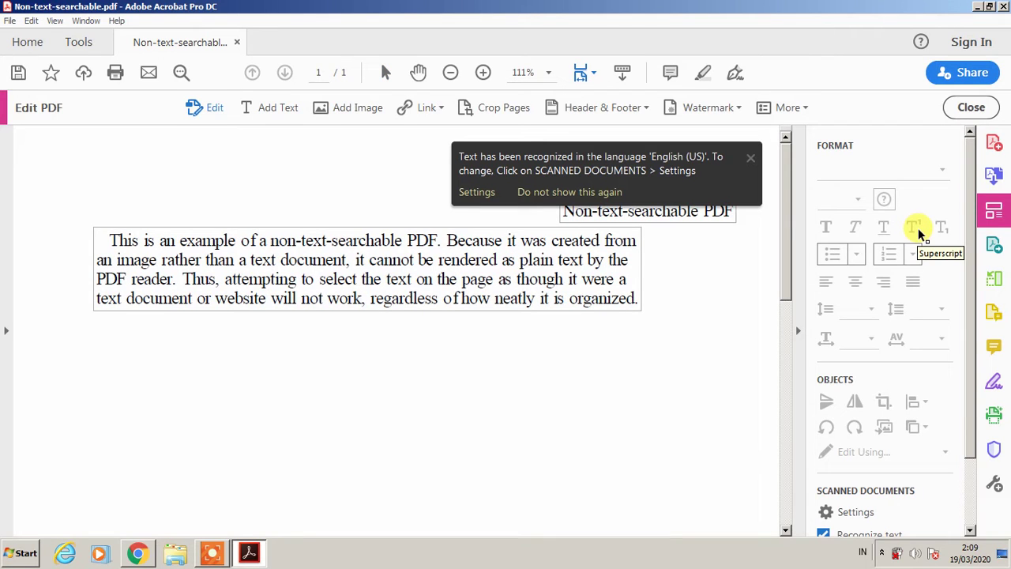
click(395, 239)
click(393, 278)
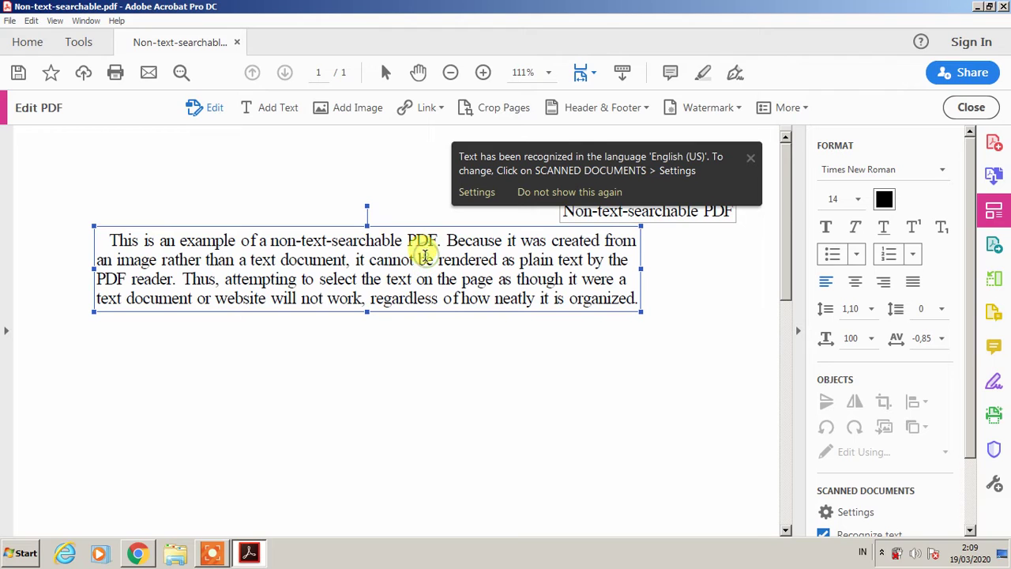
click(415, 241)
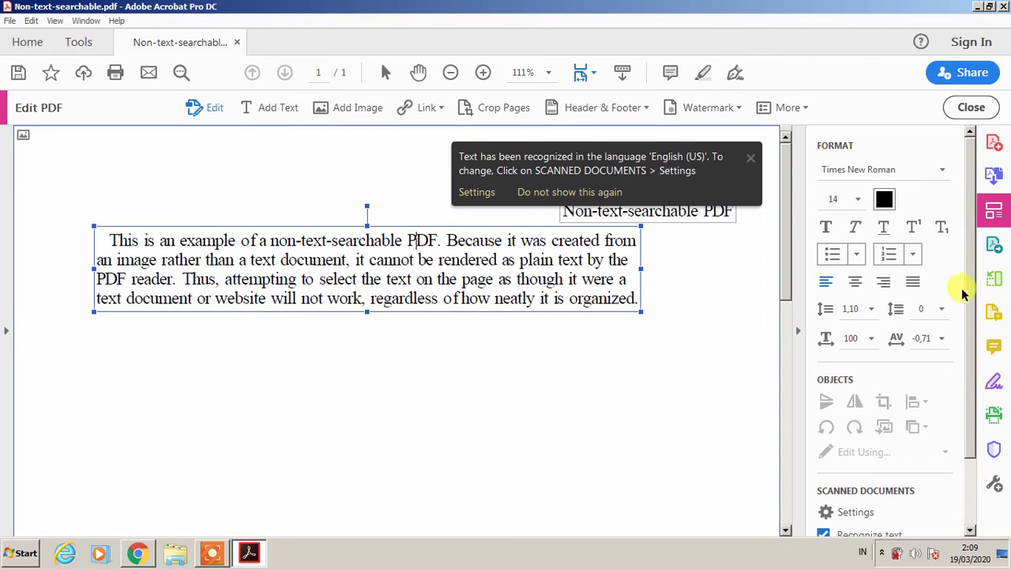
- Apply the scanned document editing settings with English (US) recognition, available system fonts and all pages editable
scroll(906, 395, down, 2)
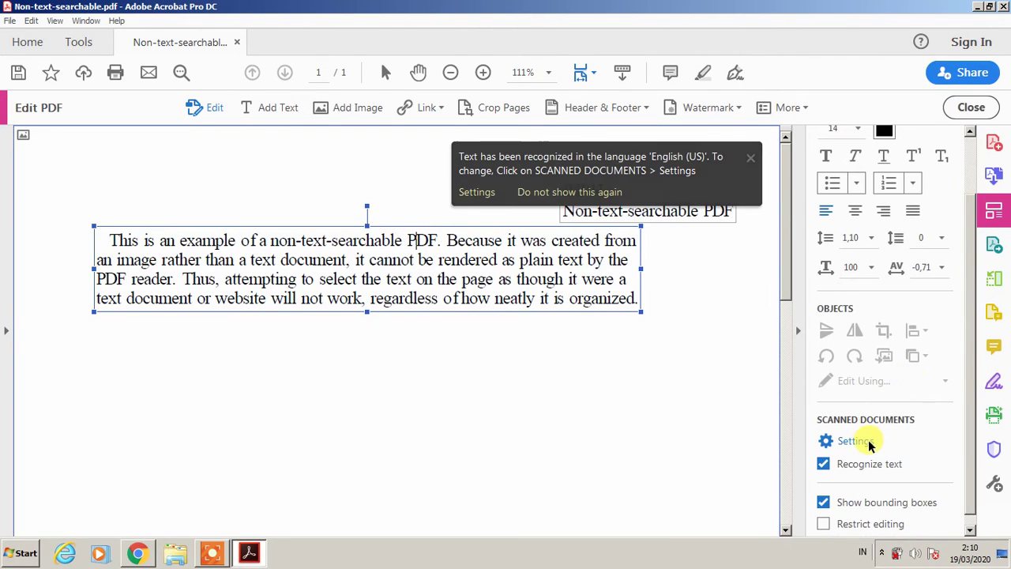
click(866, 442)
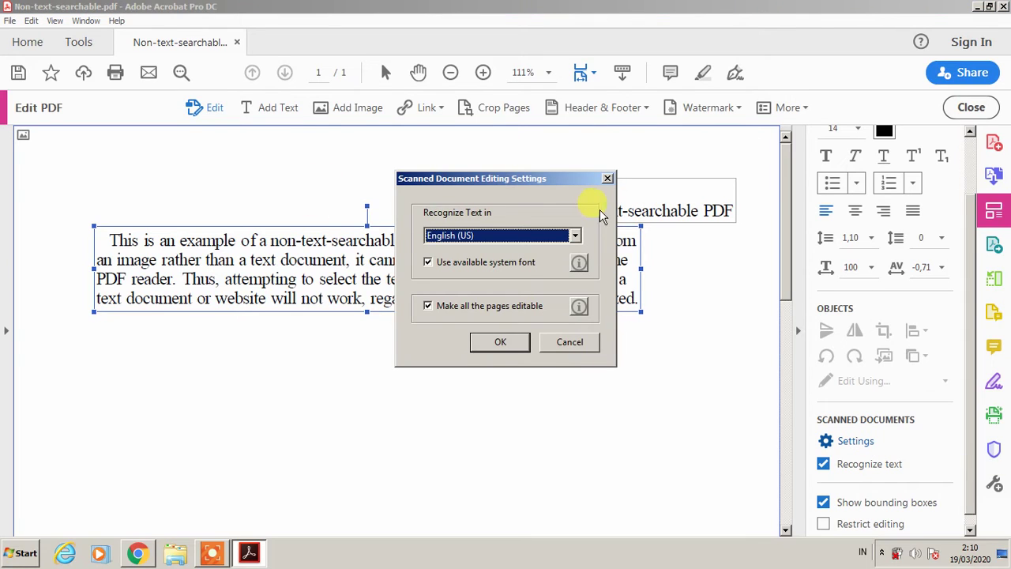
click(561, 241)
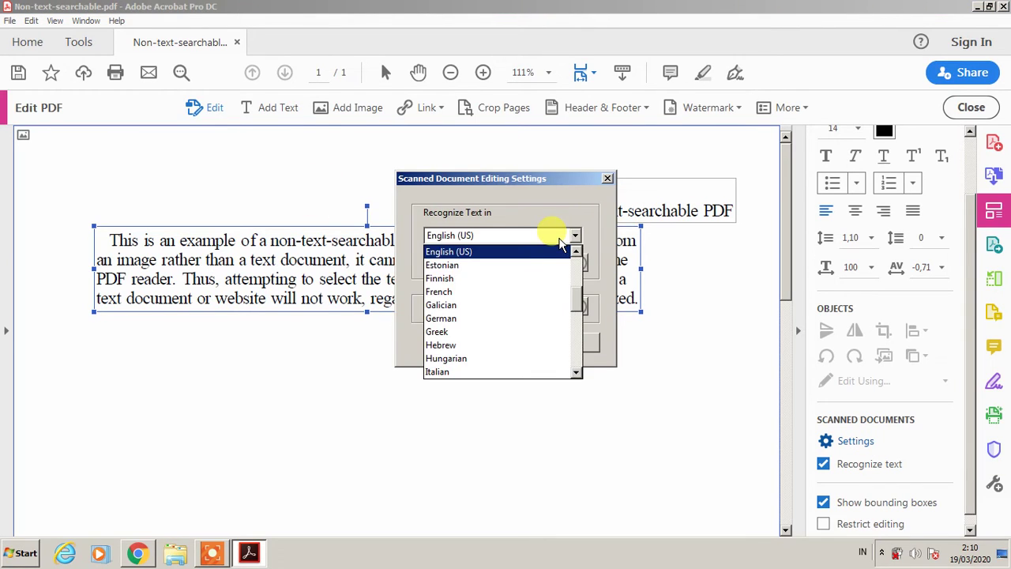
click(509, 250)
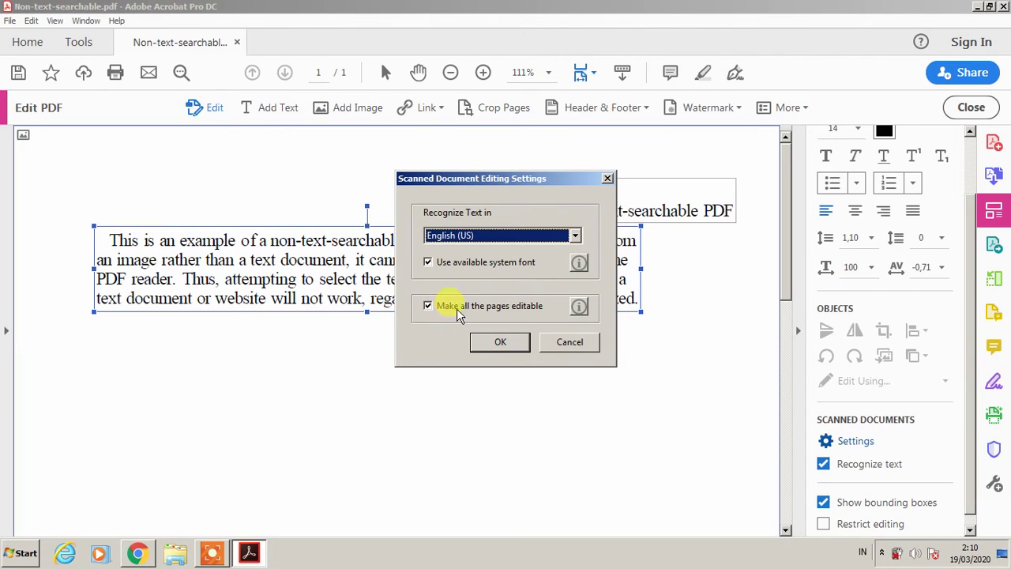
click(502, 344)
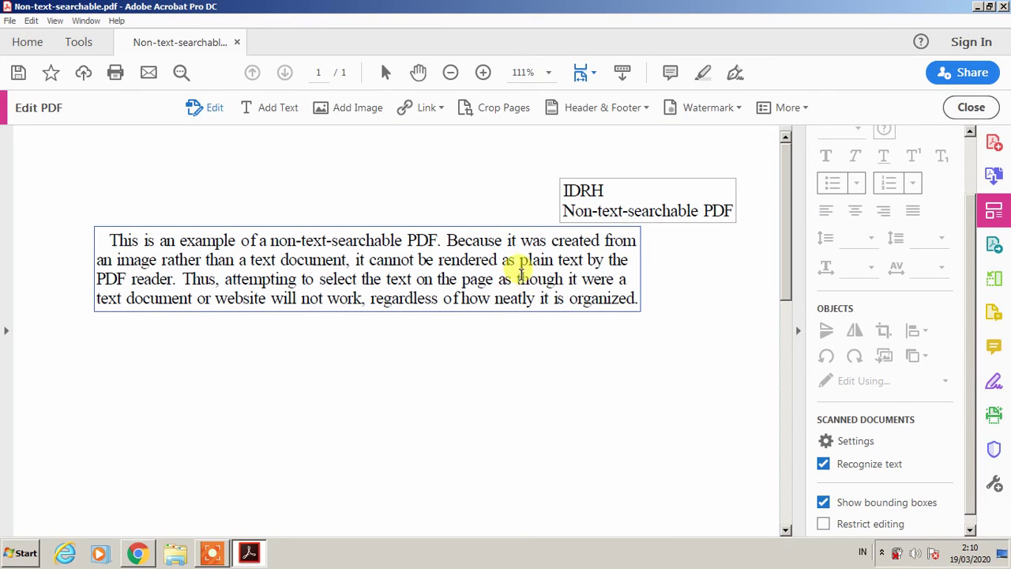